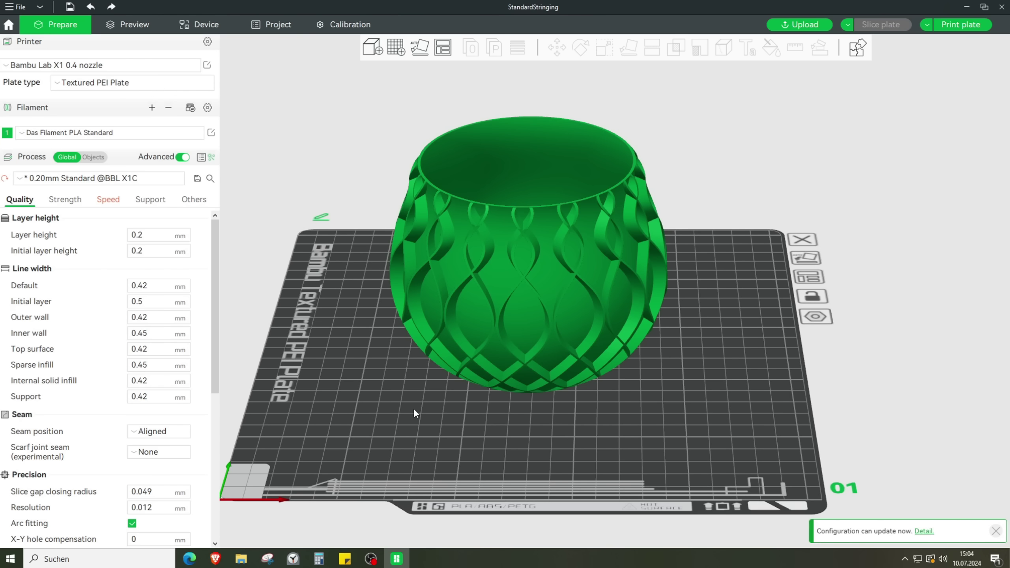
Review the process's Strength settings for walls, shells and infill, and bring up the Speed settings.
{"action": "left_click_drag", "start_coordinate": [466, 430], "coordinate": [469, 438]}
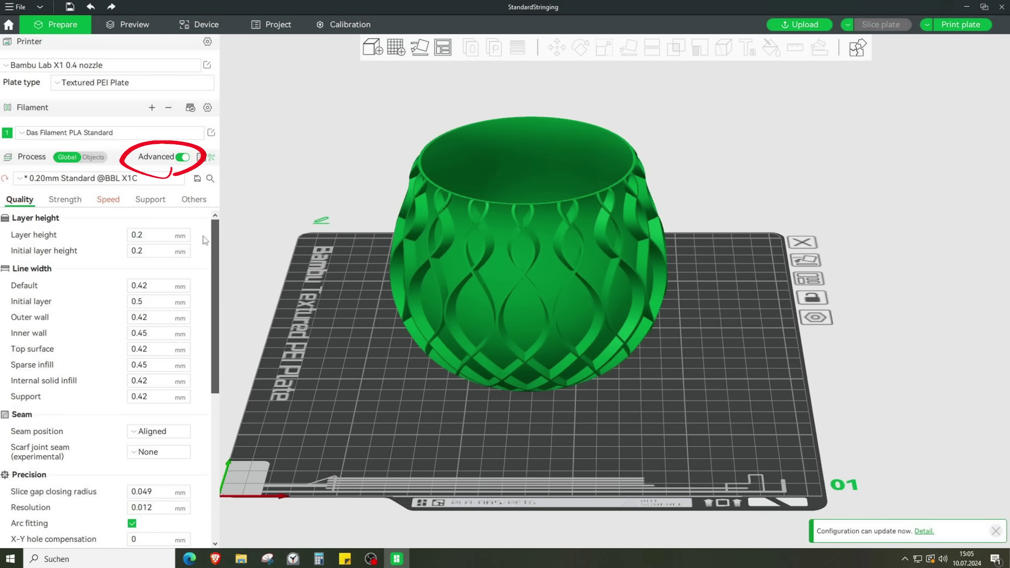
{"action": "left_click", "coordinate": [61, 201]}
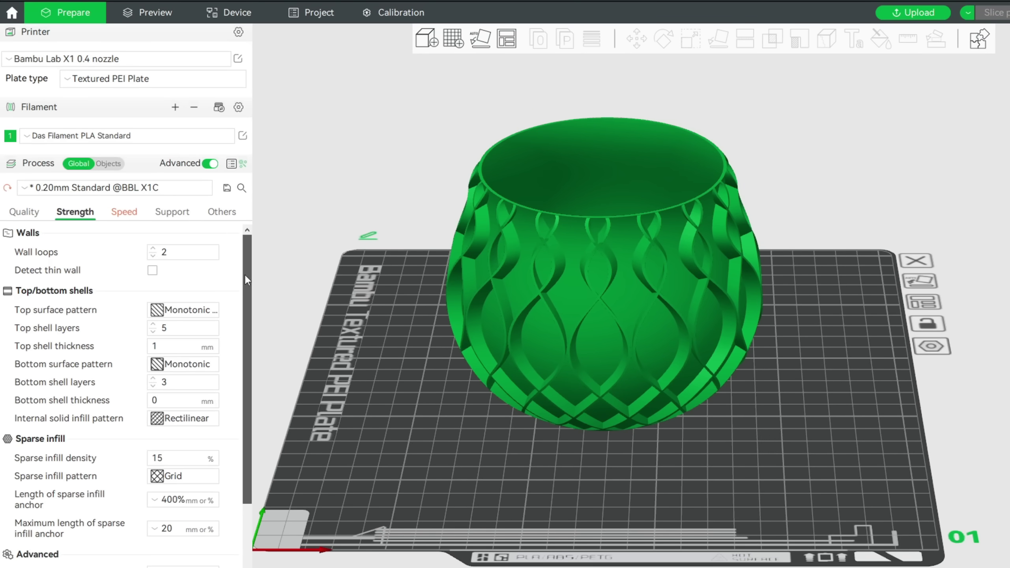
{"action": "left_click_drag", "start_coordinate": [245, 275], "coordinate": [244, 283]}
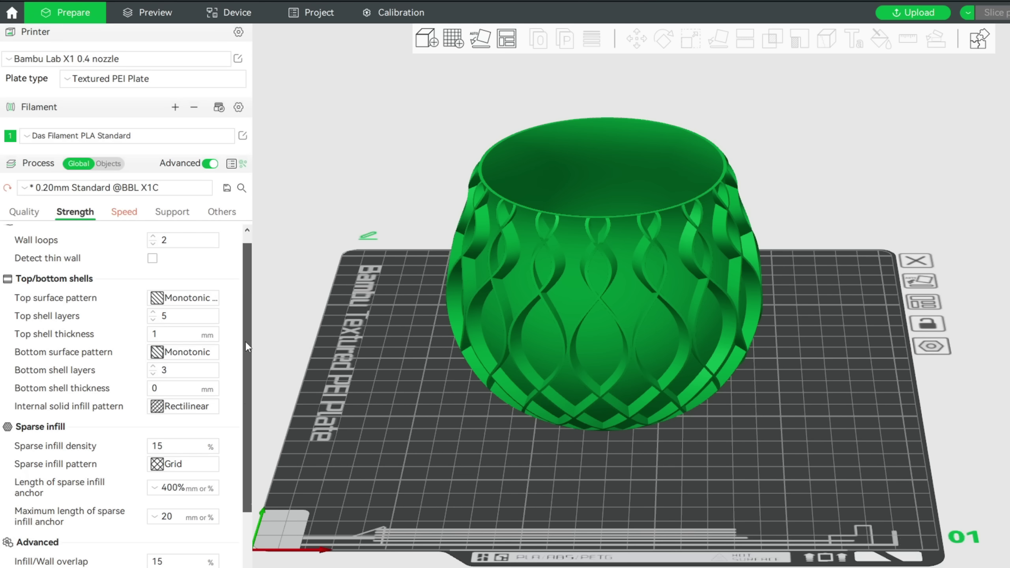
{"action": "left_click_drag", "start_coordinate": [245, 341], "coordinate": [247, 275]}
{"action": "left_click", "coordinate": [122, 214]}
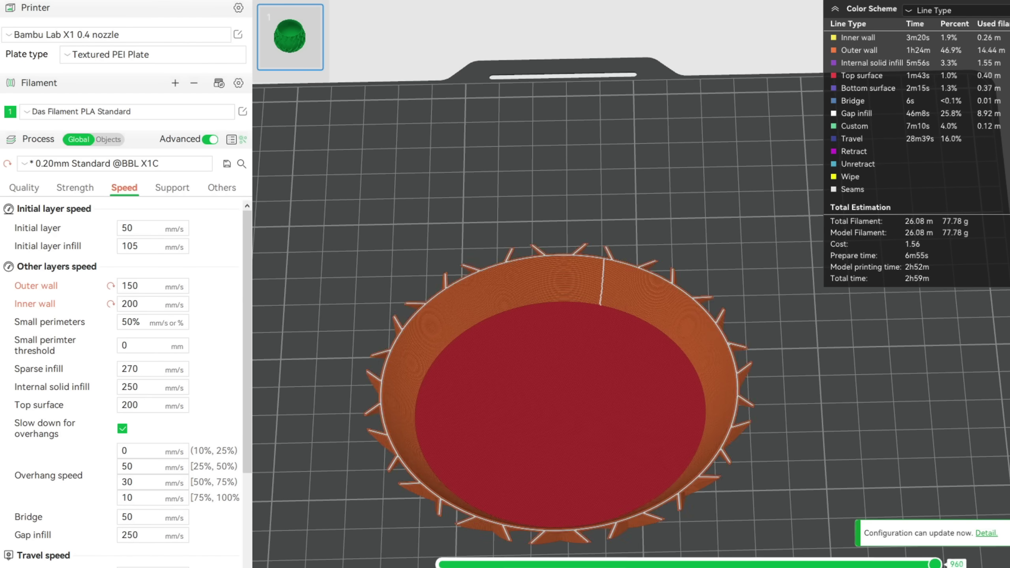
Examine the sliced vase in the preview layer by layer.
{"action": "scroll", "coordinate": [553, 278], "scroll_direction": "up", "scroll_amount": 6}
{"action": "key", "text": "Down"}
{"action": "key", "text": "Down"}
{"action": "key", "text": "Down"}
{"action": "key", "text": "Down"}
{"action": "key", "text": "Down"}
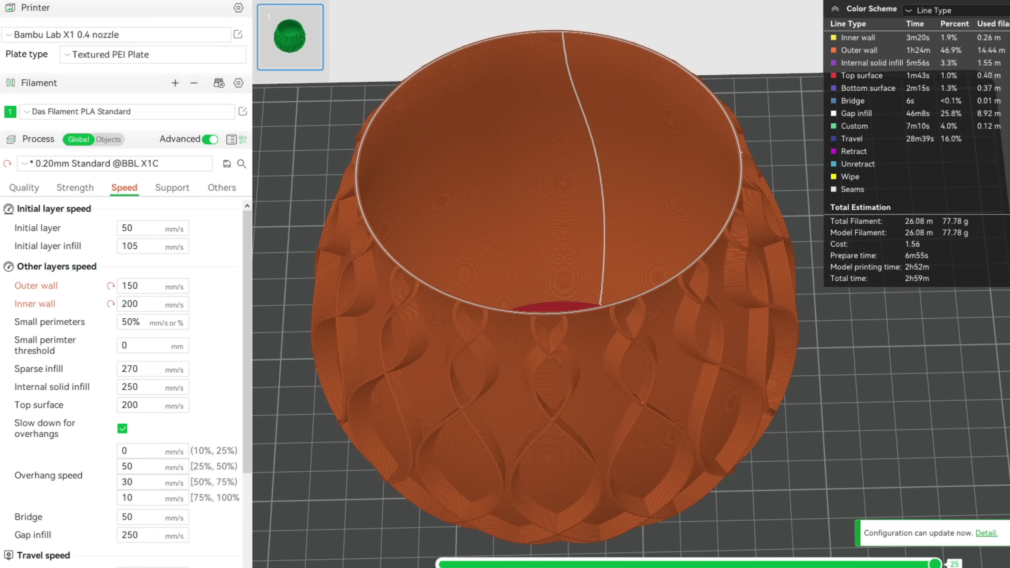
Open the Das Filament PLA Standard settings and review the flow ratio and print temperatures.
{"action": "left_click", "coordinate": [242, 112]}
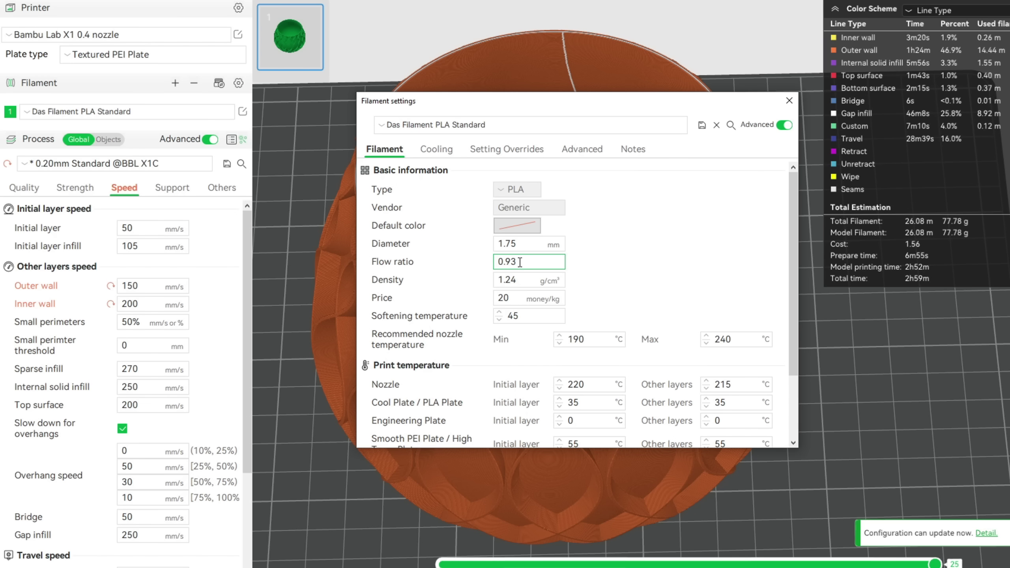
{"action": "scroll", "coordinate": [727, 301], "scroll_direction": "down", "scroll_amount": 1}
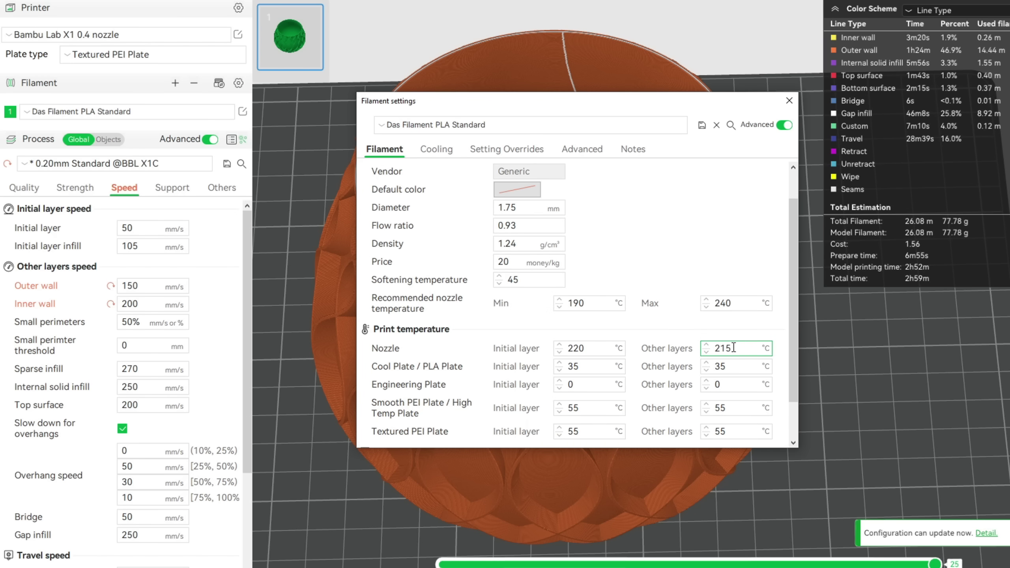
{"action": "scroll", "coordinate": [700, 241], "scroll_direction": "up", "scroll_amount": 1}
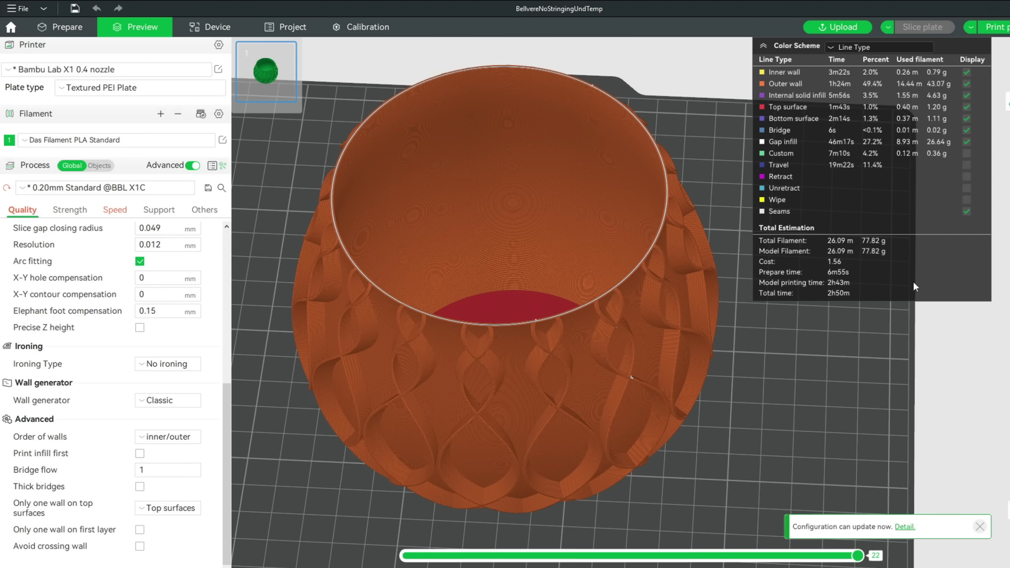
Display the travel moves in the sliced preview and examine where they cross the vase's walls and outer ribs.
{"action": "left_click", "coordinate": [967, 164]}
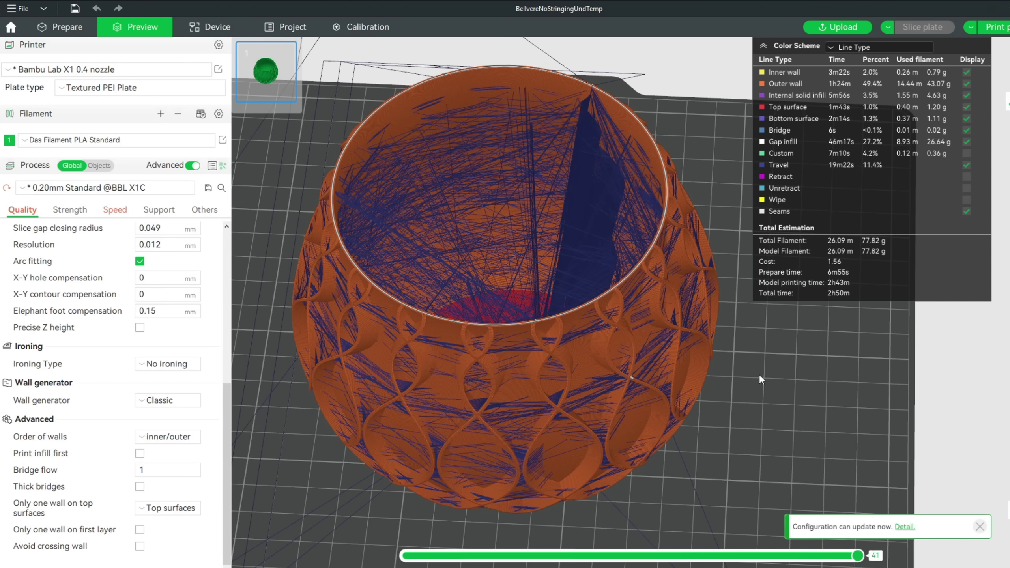
{"action": "middle_click_drag", "start_coordinate": [753, 390], "coordinate": [775, 391]}
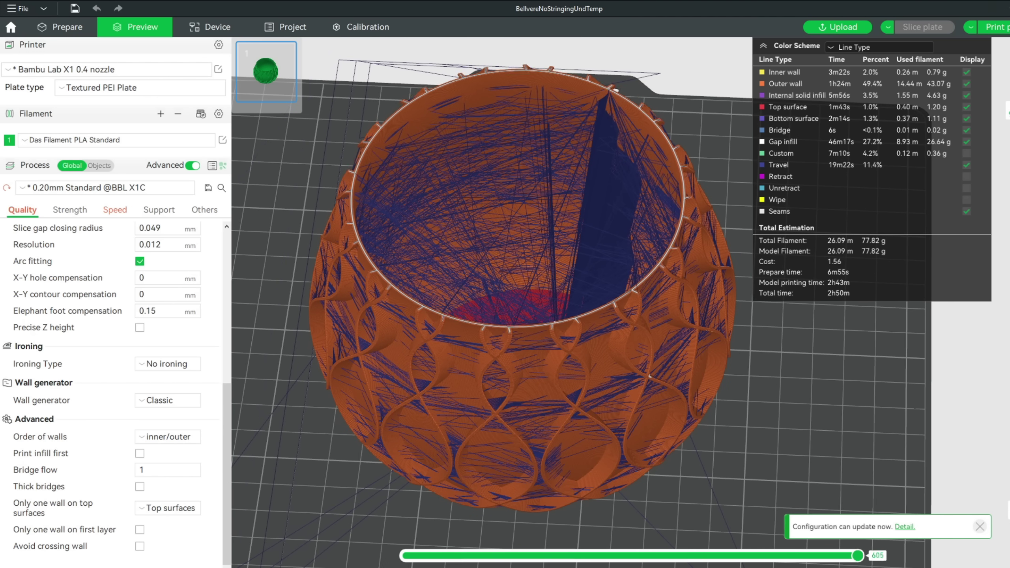
{"action": "left_click_drag", "start_coordinate": [653, 537], "coordinate": [648, 466]}
{"action": "scroll", "coordinate": [663, 274], "scroll_direction": "up", "scroll_amount": 5}
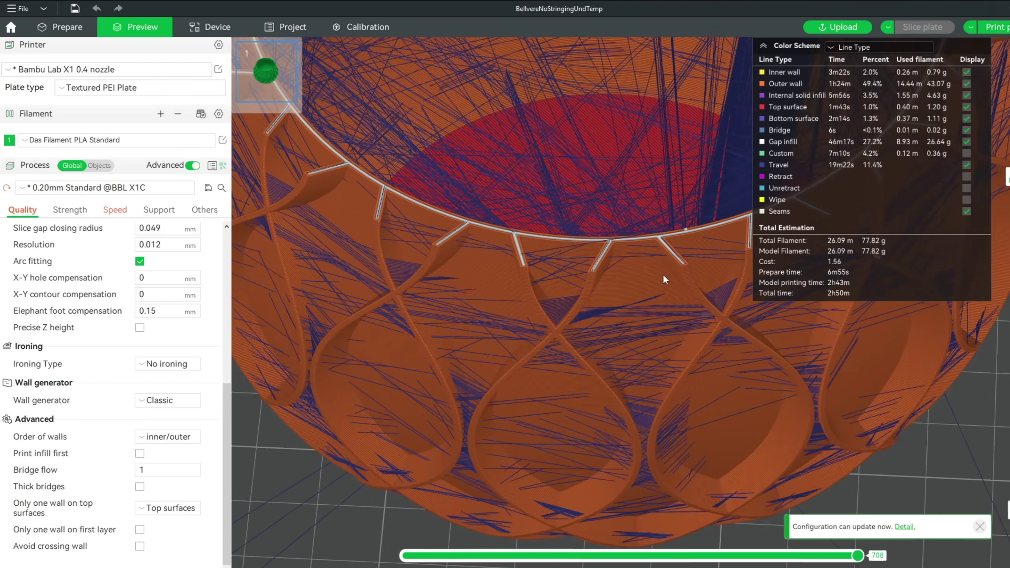
{"action": "scroll", "coordinate": [662, 274], "scroll_direction": "up", "scroll_amount": 2}
{"action": "mouse_move", "coordinate": [858, 555]}
{"action": "left_mouse_down"}
{"action": "mouse_move", "coordinate": [658, 556]}
{"action": "mouse_move", "coordinate": [859, 555]}
{"action": "left_mouse_up"}
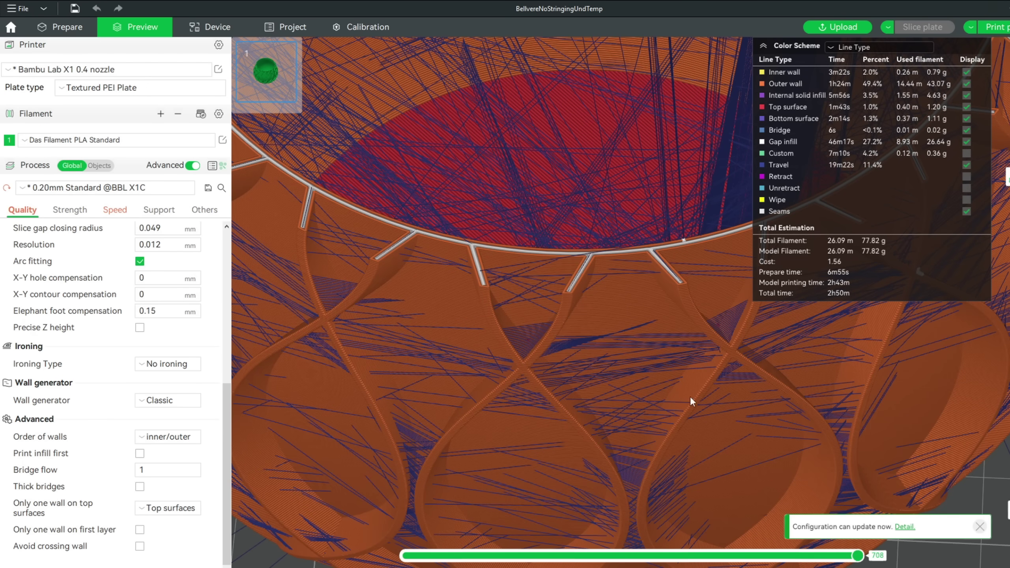
{"action": "scroll", "coordinate": [957, 306], "scroll_direction": "down", "scroll_amount": 10}
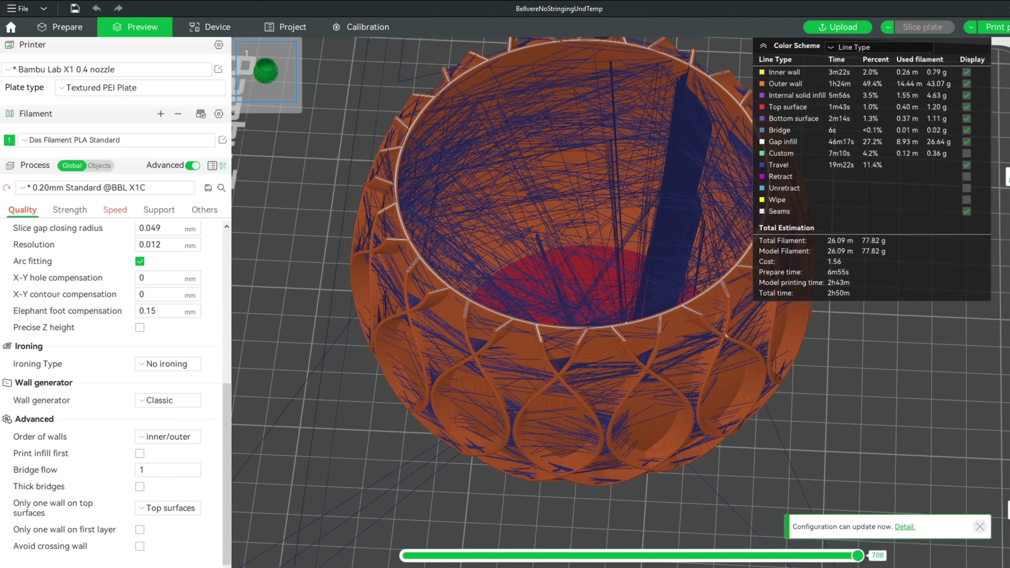
Enable Avoid crossing wall in the Quality settings, with a maximum detour length of 300.
{"action": "left_click", "coordinate": [26, 215]}
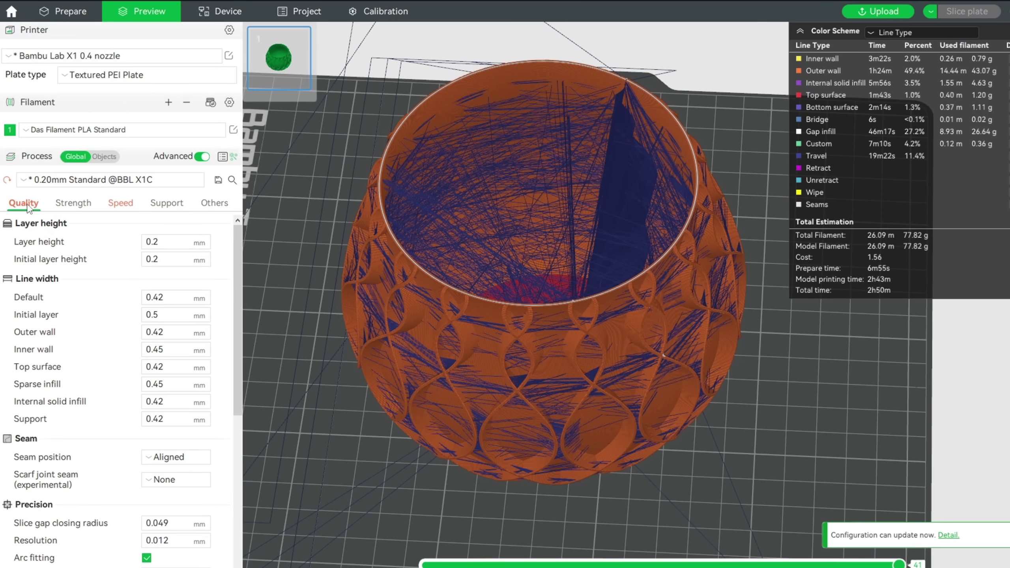
{"action": "left_click_drag", "start_coordinate": [239, 266], "coordinate": [230, 431]}
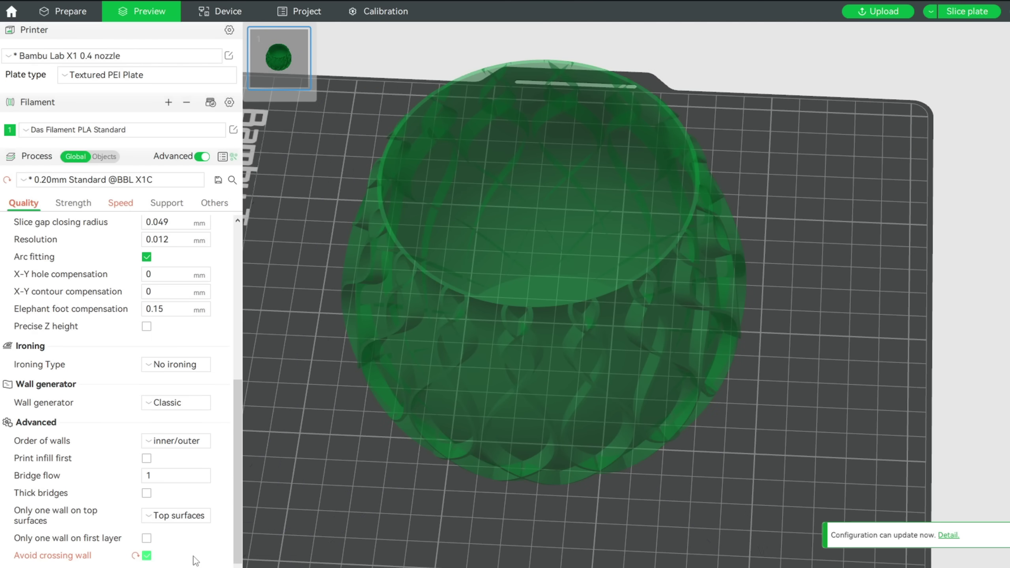
{"action": "scroll", "coordinate": [170, 561], "scroll_direction": "down", "scroll_amount": 1}
{"action": "left_click", "coordinate": [143, 557]}
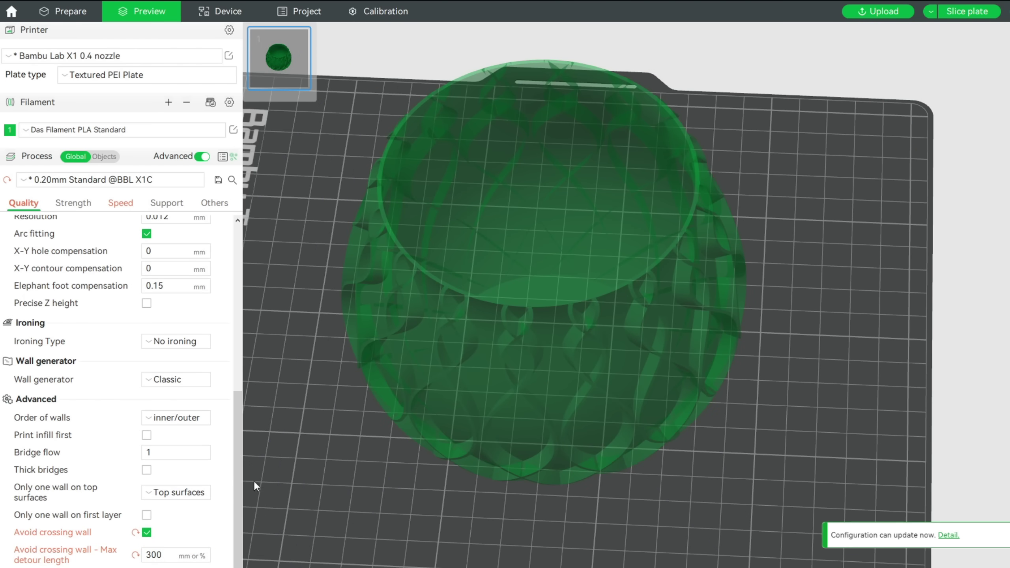
Set the outer wall line width to 0.33 mm and the inner wall to 0.36 mm, and inspect the resliced vase's travel moves.
{"action": "left_click_drag", "start_coordinate": [238, 513], "coordinate": [241, 263]}
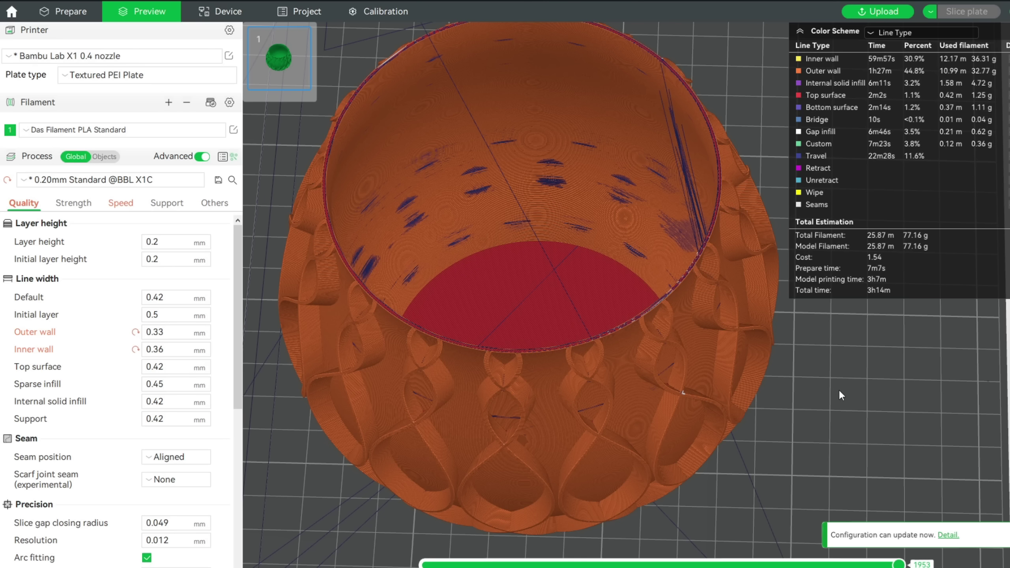
{"action": "left_click_drag", "start_coordinate": [838, 388], "coordinate": [717, 357]}
{"action": "scroll", "coordinate": [827, 395], "scroll_direction": "up", "scroll_amount": 5}
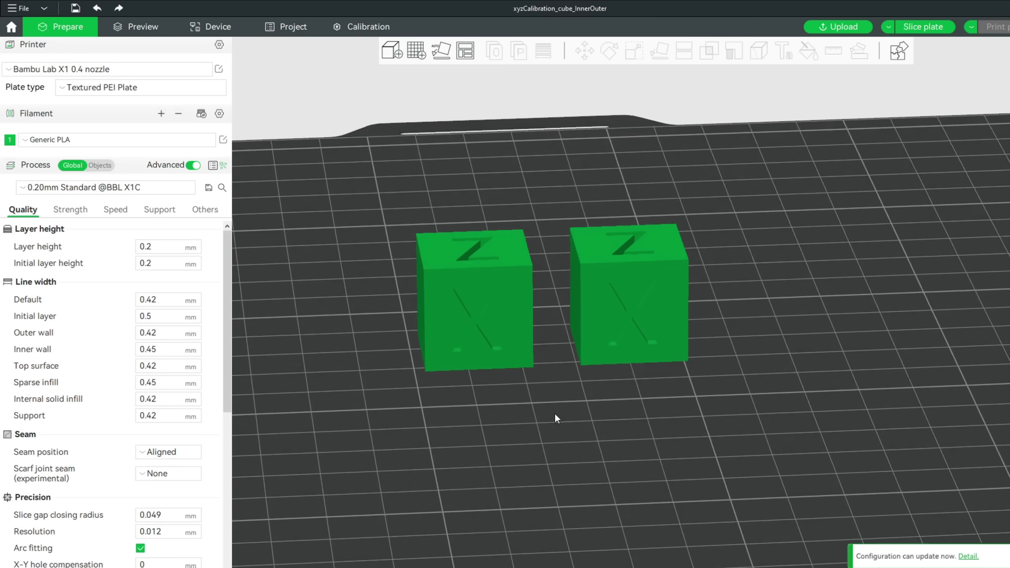
Check the per-object wall order of xyzCalibration_cube_1.stl and change the order of walls for xyzCalibration_cube_2.stl.
{"action": "left_click_drag", "start_coordinate": [555, 415], "coordinate": [528, 404]}
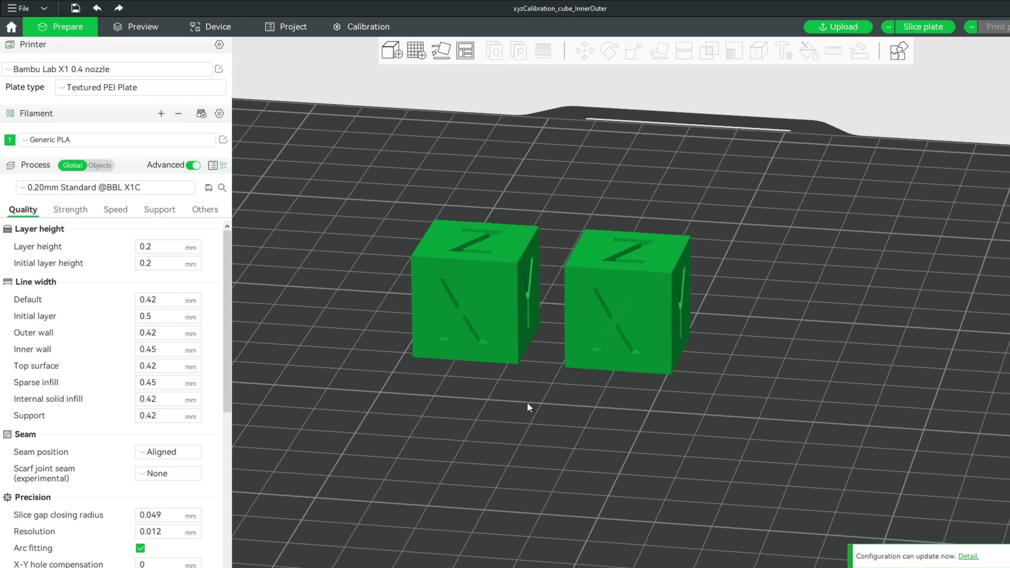
{"action": "left_click", "coordinate": [99, 165]}
{"action": "left_click", "coordinate": [91, 220]}
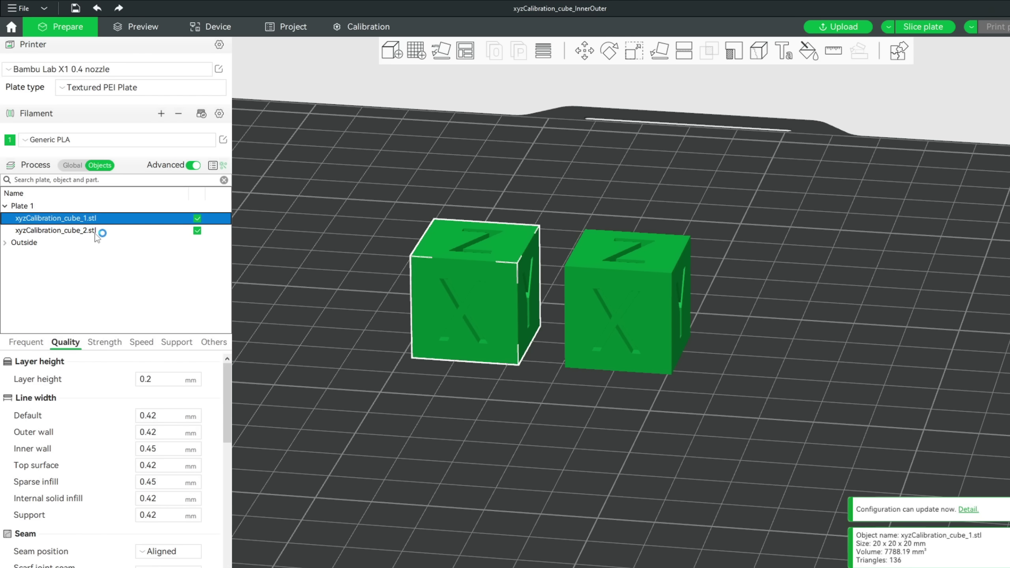
{"action": "left_click_drag", "start_coordinate": [226, 379], "coordinate": [226, 504]}
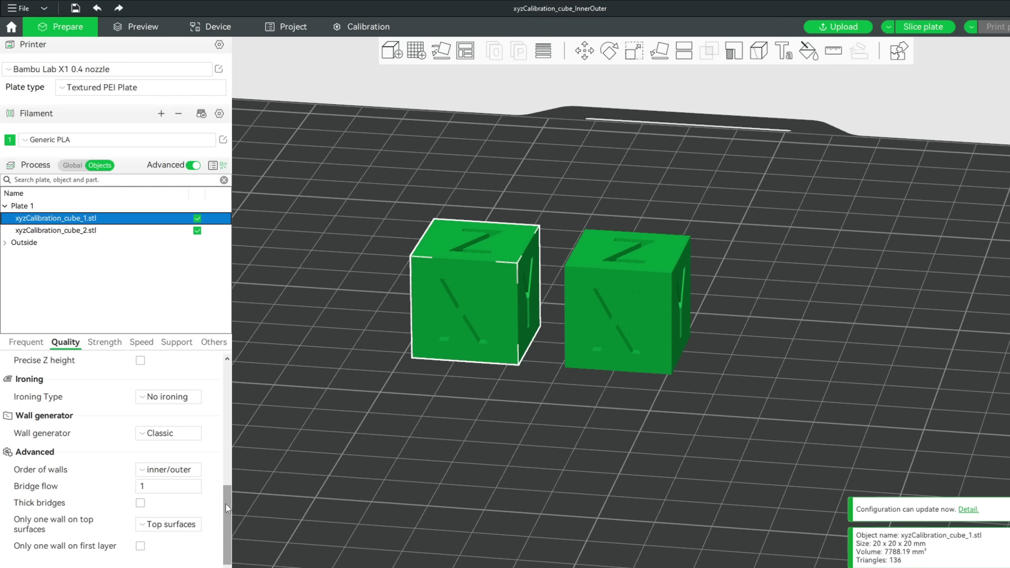
{"action": "left_click", "coordinate": [181, 473]}
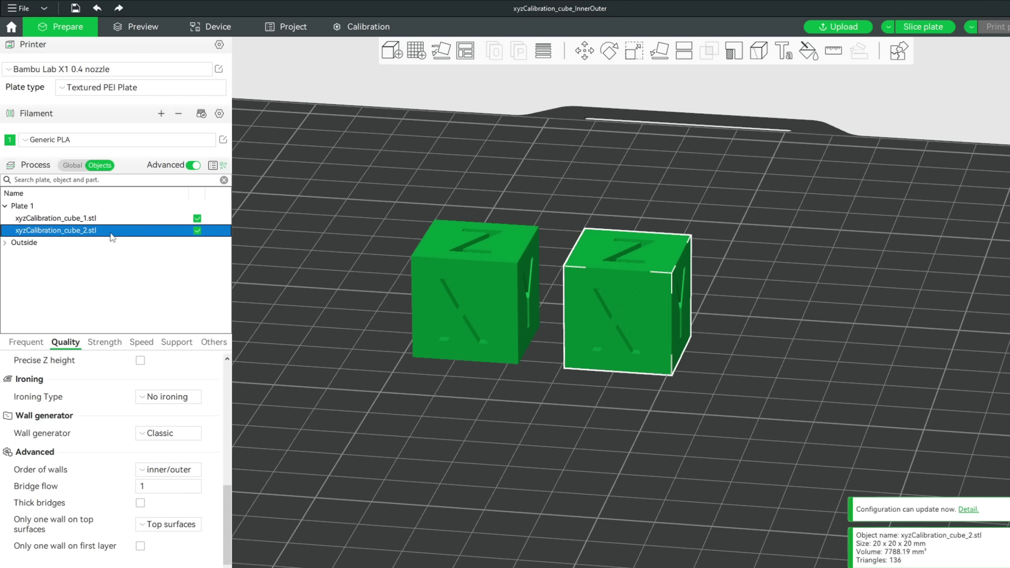
{"action": "left_click", "coordinate": [170, 473]}
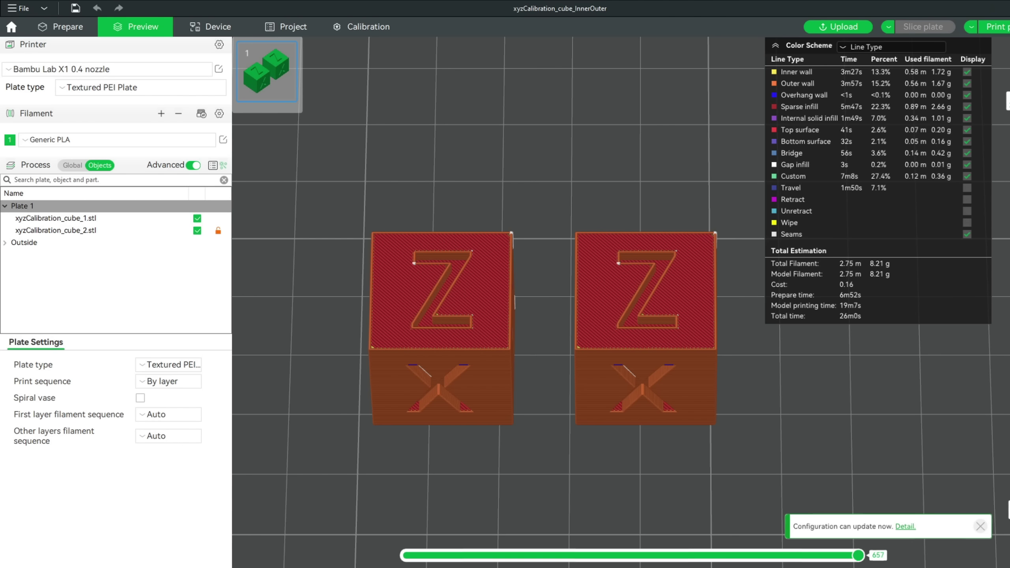
Step down through the layers of the two sliced calibration cubes to examine their wall order.
{"action": "key", "text": "Down"}
{"action": "key", "text": "Down"}
{"action": "key", "text": "Down"}
{"action": "key", "text": "Down"}
{"action": "key", "text": "Down"}
{"action": "key", "text": "Down"}
{"action": "key", "text": "Down"}
{"action": "key", "text": "Down"}
{"action": "key", "text": "Down"}
{"action": "key", "text": "Down"}
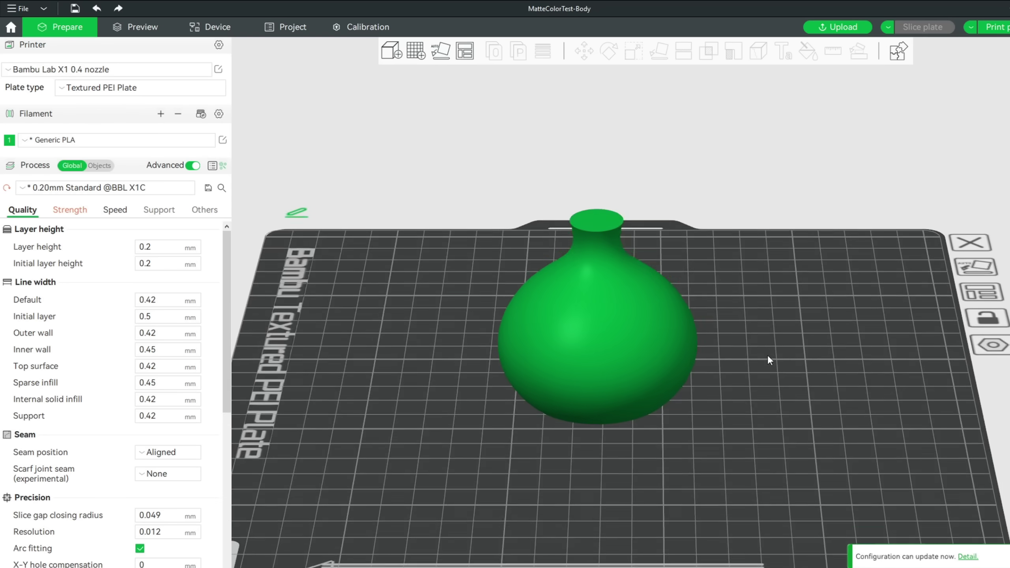
Preview the sliced round vase, reviewing its surface and infill pattern settings and its inner layers.
{"action": "scroll", "coordinate": [767, 356], "scroll_direction": "up", "scroll_amount": 2}
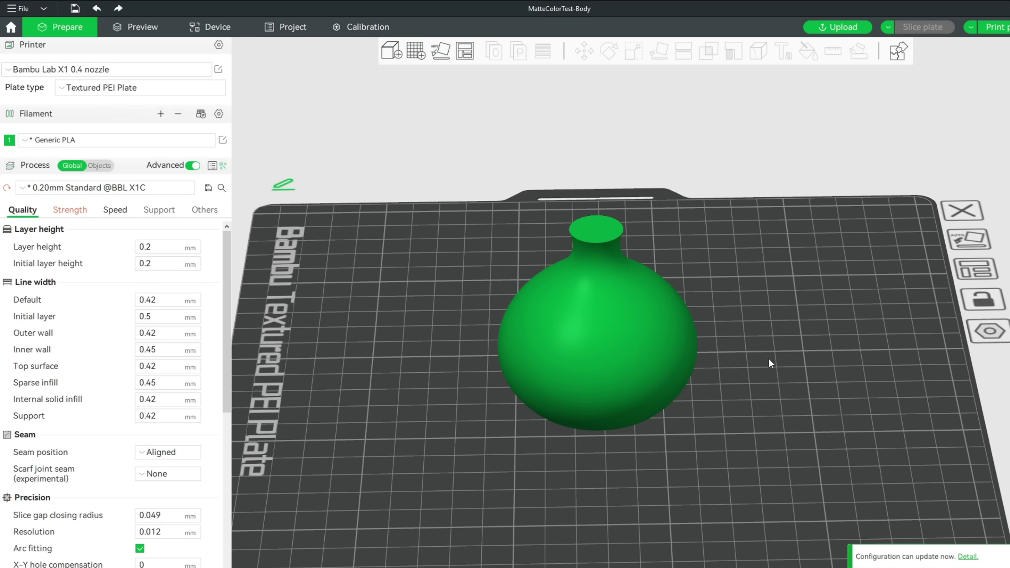
{"action": "scroll", "coordinate": [762, 369], "scroll_direction": "up", "scroll_amount": 3}
{"action": "key", "text": "3"}
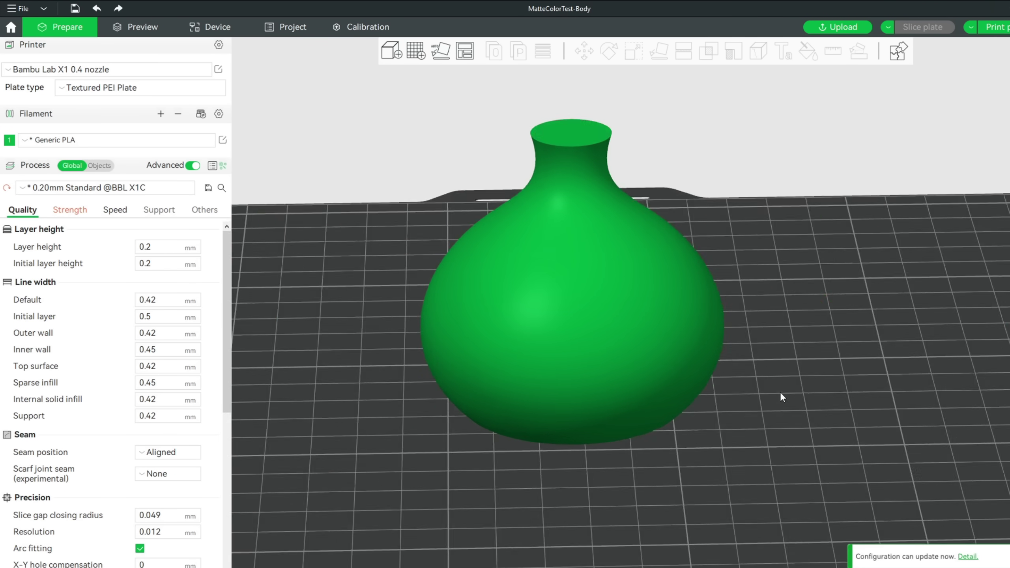
{"action": "left_click_drag", "start_coordinate": [780, 376], "coordinate": [780, 399]}
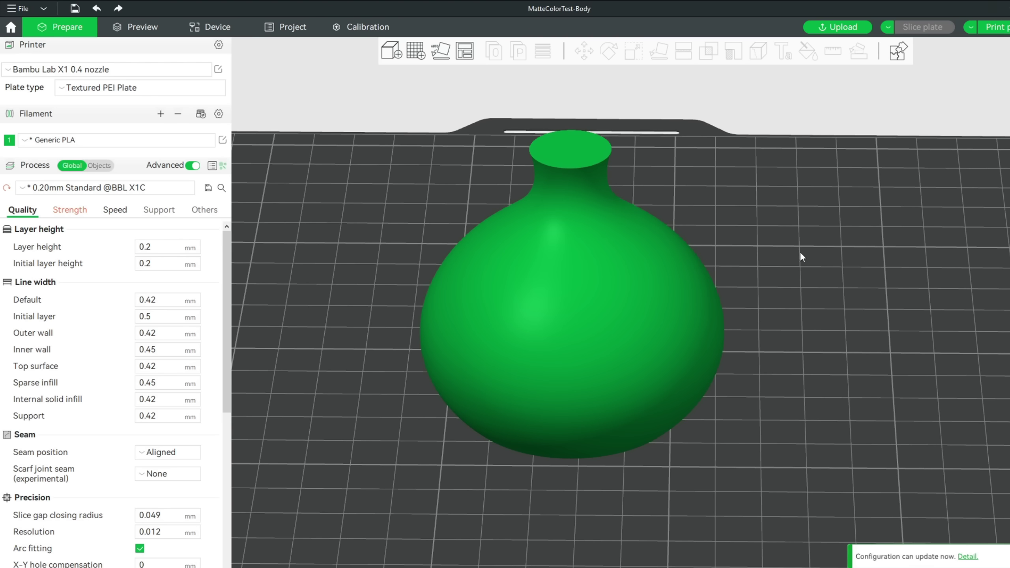
{"action": "left_click", "coordinate": [158, 19]}
{"action": "left_click", "coordinate": [74, 212]}
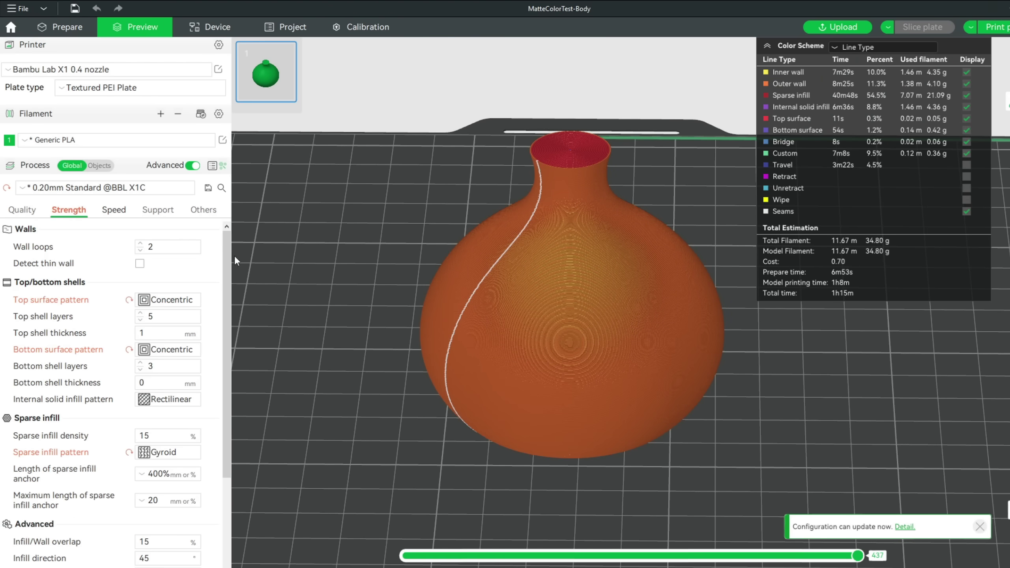
{"action": "left_click_drag", "start_coordinate": [228, 266], "coordinate": [225, 293]}
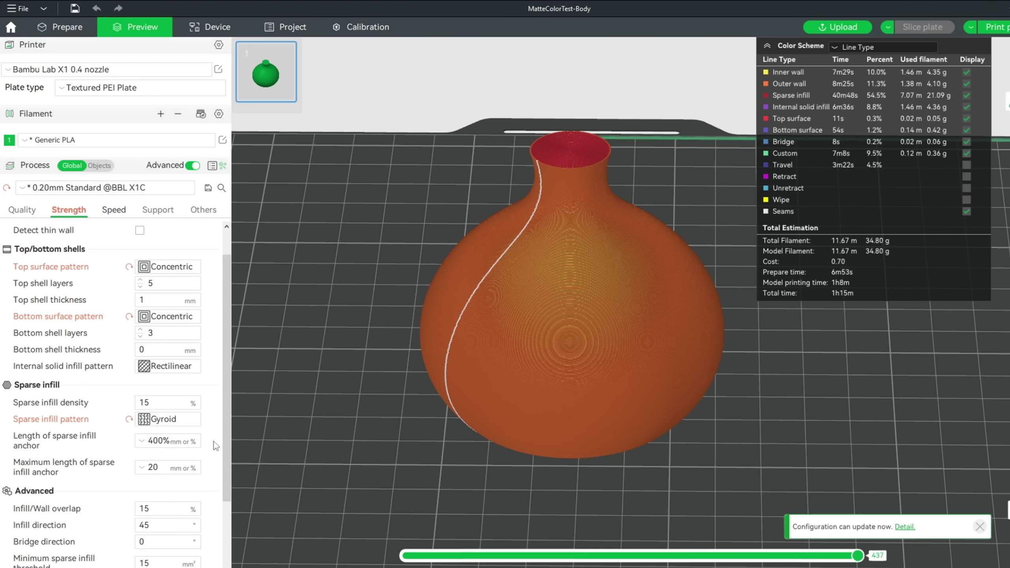
{"action": "left_click_drag", "start_coordinate": [224, 442], "coordinate": [225, 338]}
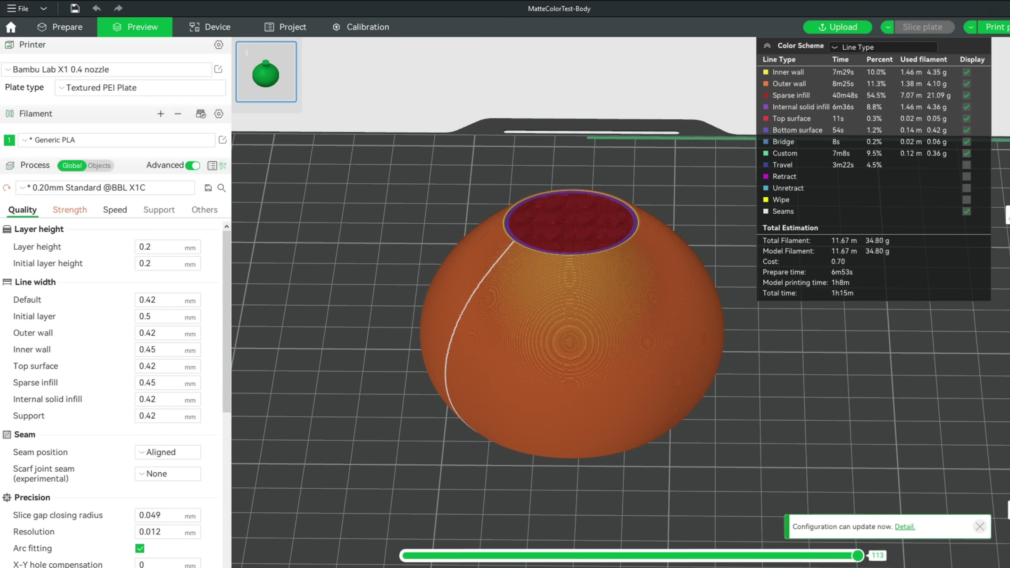
{"action": "scroll", "coordinate": [1008, 251], "scroll_direction": "down", "scroll_amount": 10}
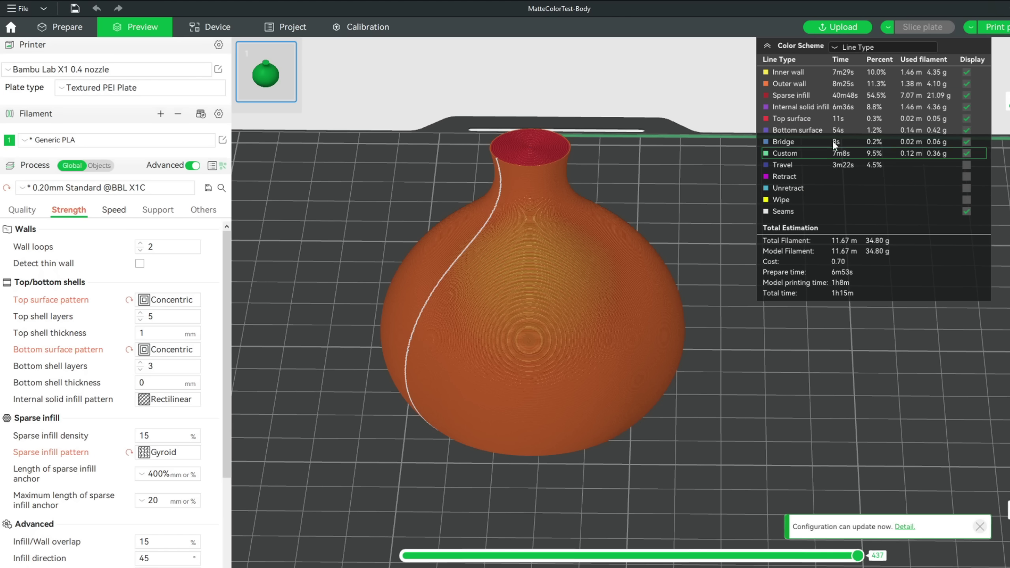
Set the preview's color scheme to Speed and examine how print speed varies over the vase.
{"action": "left_click", "coordinate": [861, 49]}
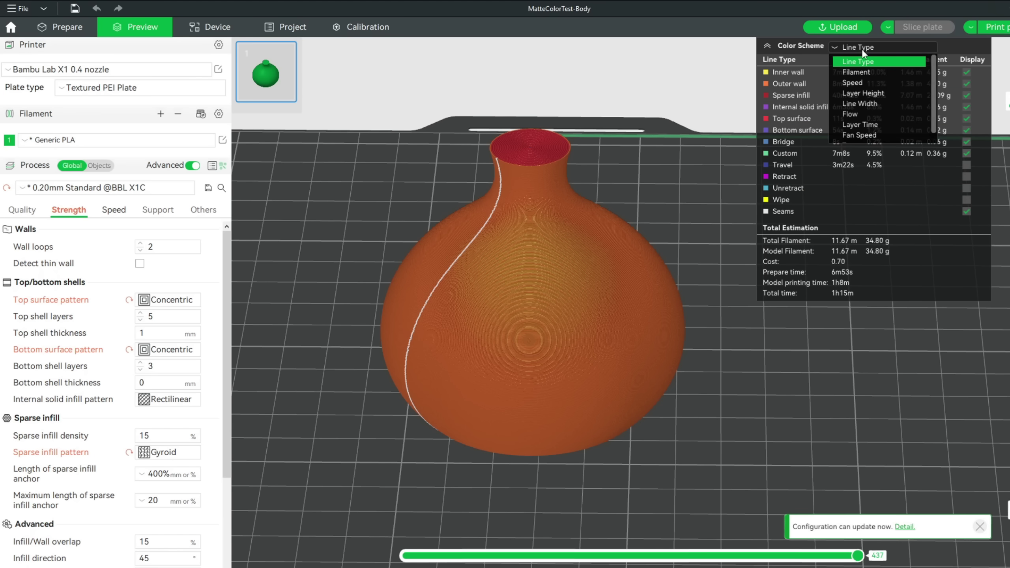
{"action": "left_click", "coordinate": [864, 82]}
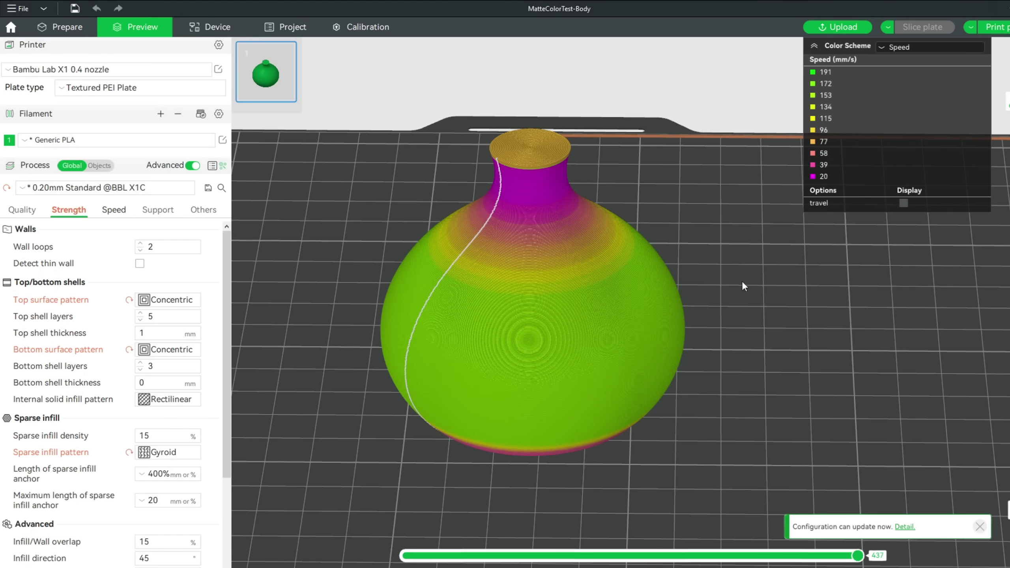
{"action": "left_click_drag", "start_coordinate": [742, 349], "coordinate": [805, 353]}
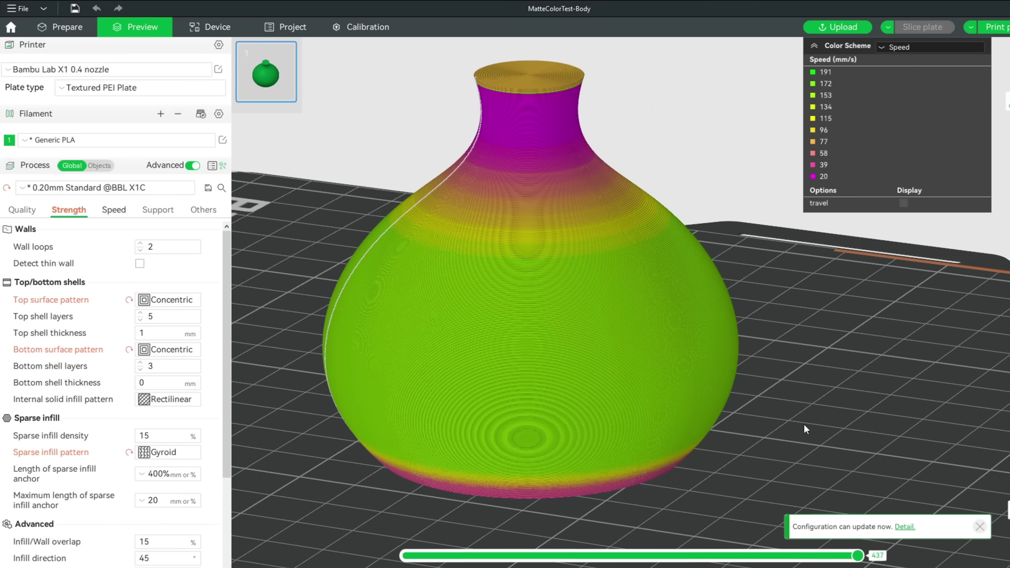
Disable slowing down for better layer cooling in the Generic PLA filament settings, re-slice the vase and examine its print speeds.
{"action": "left_click", "coordinate": [222, 141]}
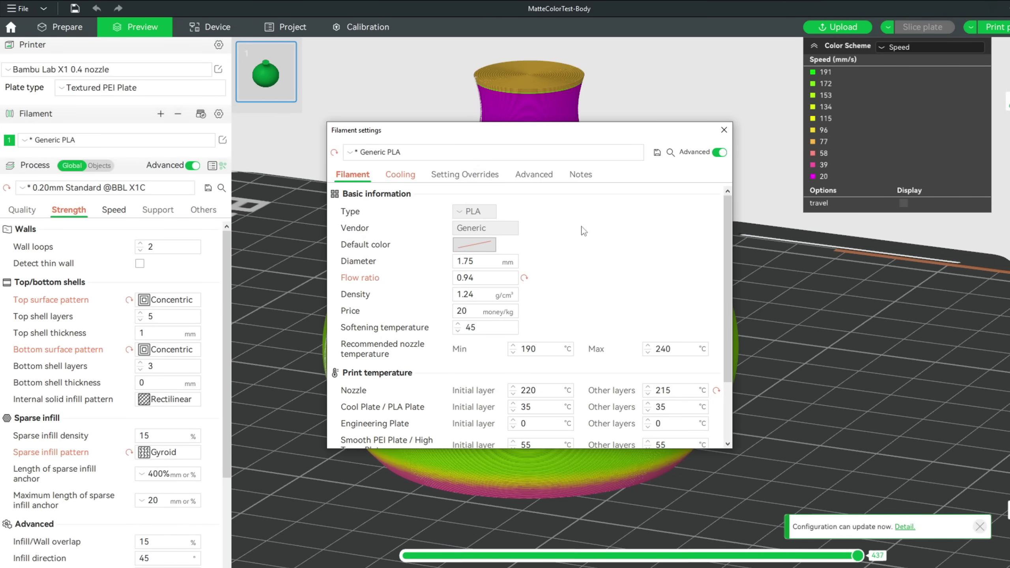
{"action": "left_click", "coordinate": [401, 175]}
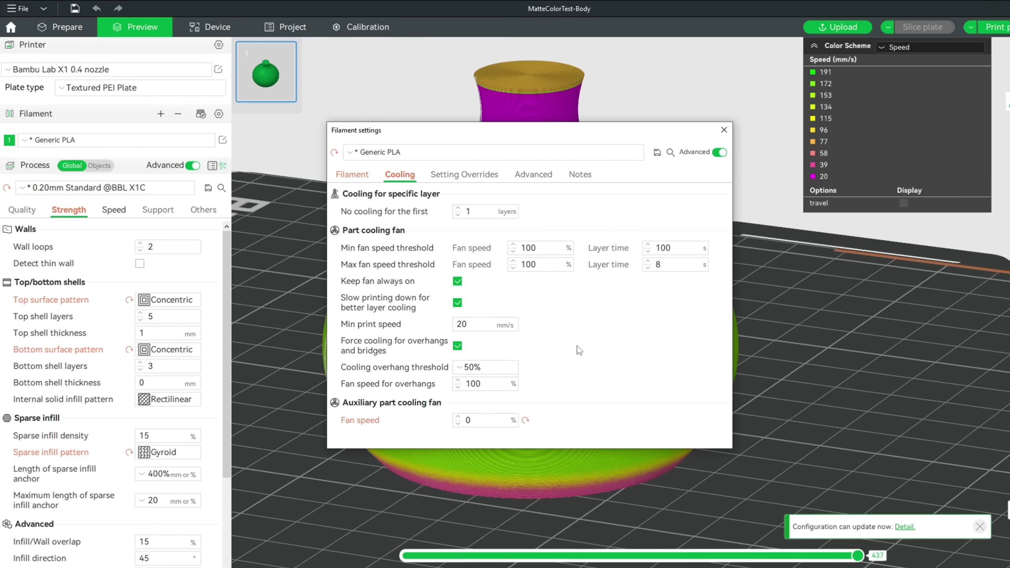
{"action": "left_click", "coordinate": [458, 303]}
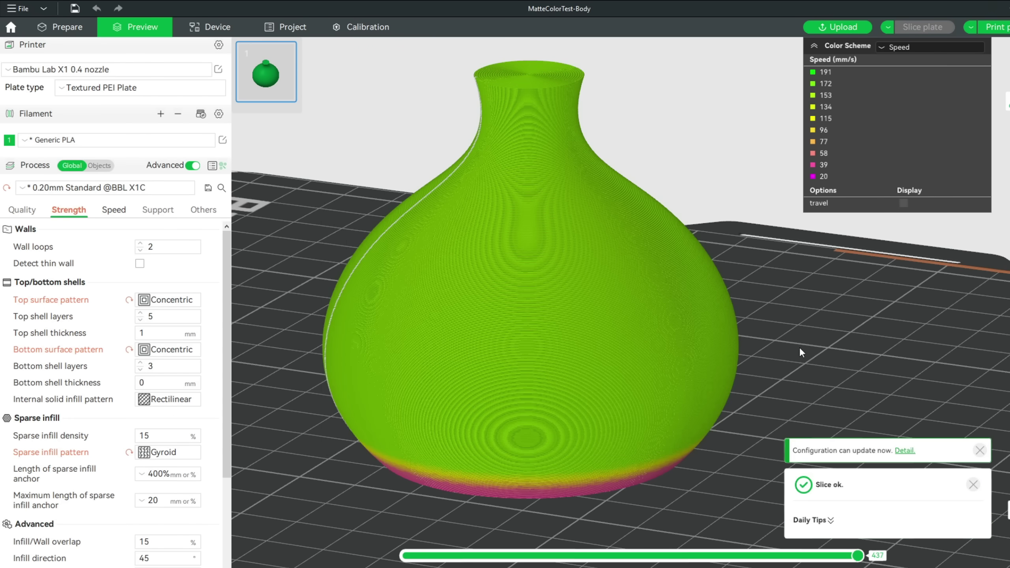
{"action": "left_click_drag", "start_coordinate": [799, 347], "coordinate": [799, 341]}
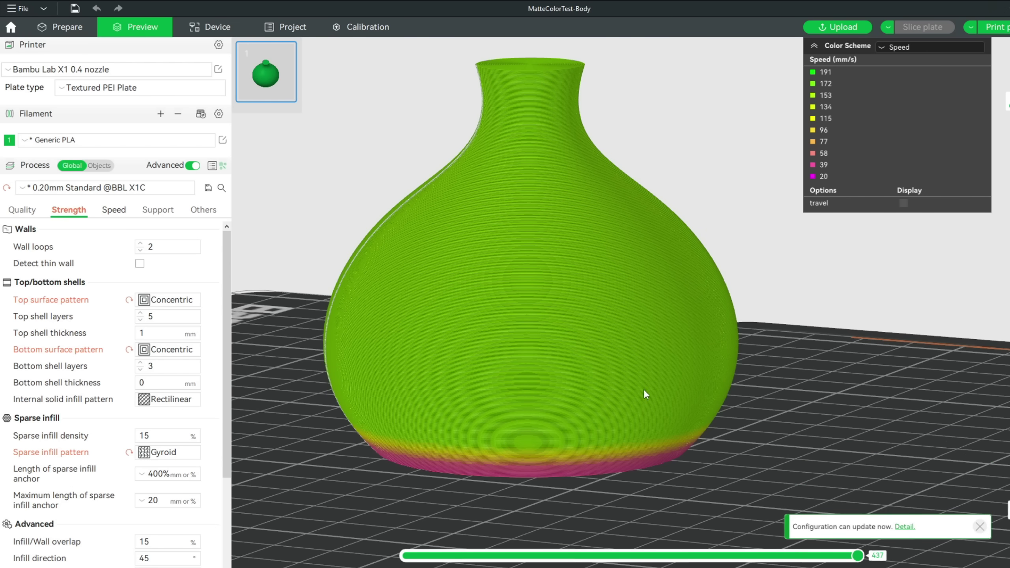
{"action": "left_click_drag", "start_coordinate": [843, 428], "coordinate": [844, 438]}
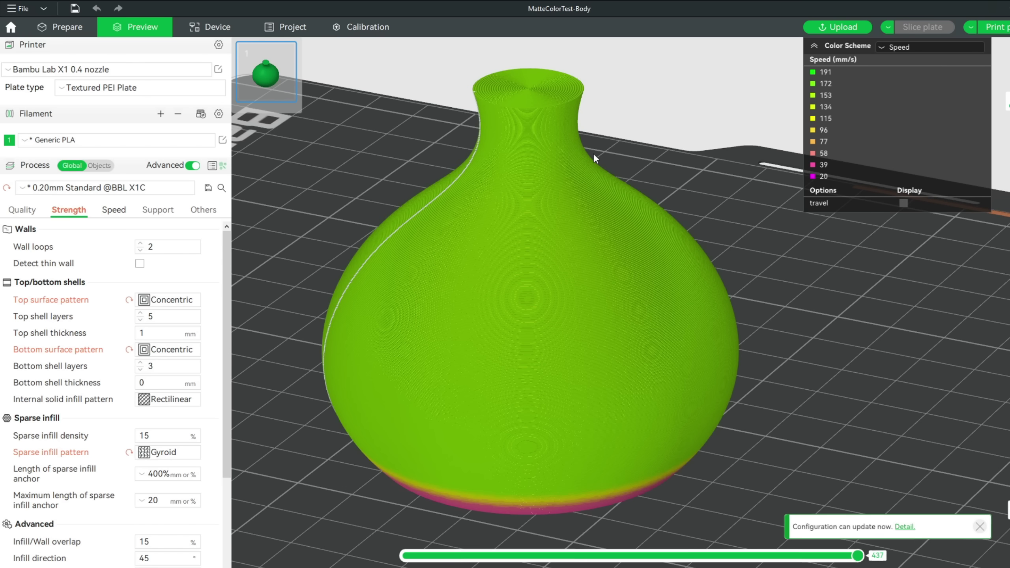
{"action": "left_click_drag", "start_coordinate": [830, 324], "coordinate": [829, 320]}
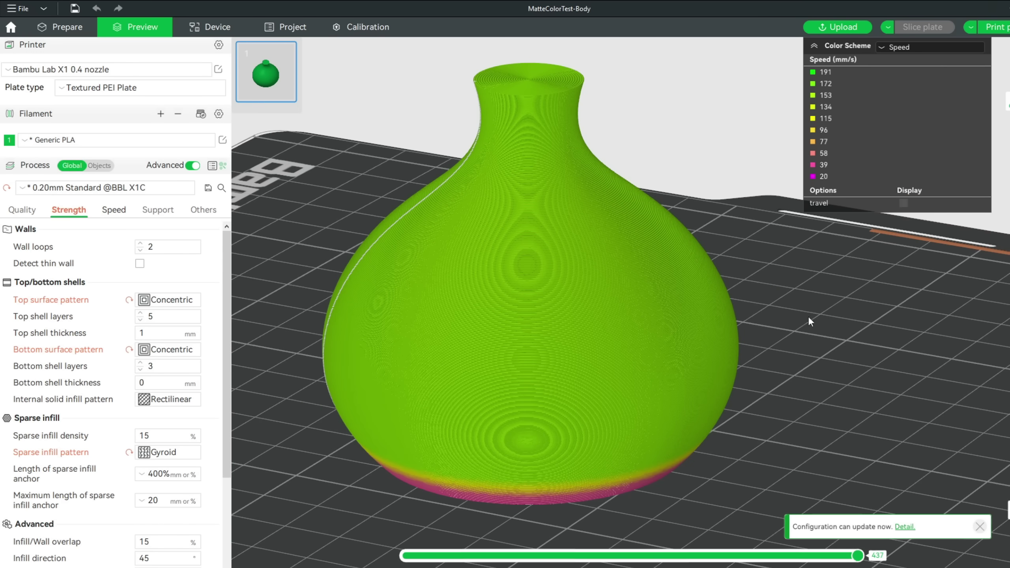
Set overhang speeds to 100, 80 and 60 mm/s, outer wall to 130 and inner wall to 200 mm/s, and re-slice the vase.
{"action": "left_click", "coordinate": [114, 210]}
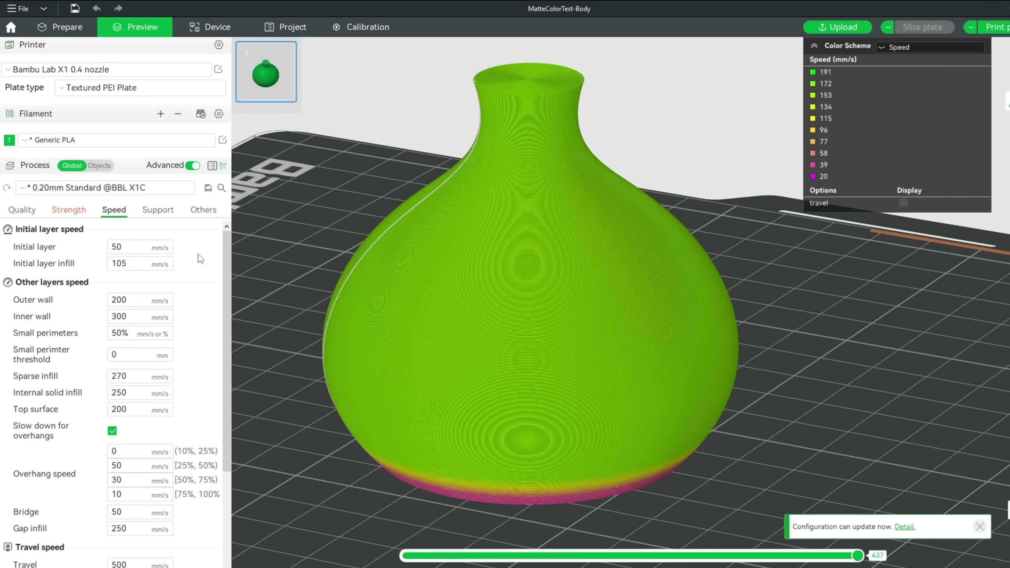
{"action": "left_click_drag", "start_coordinate": [229, 281], "coordinate": [228, 321]}
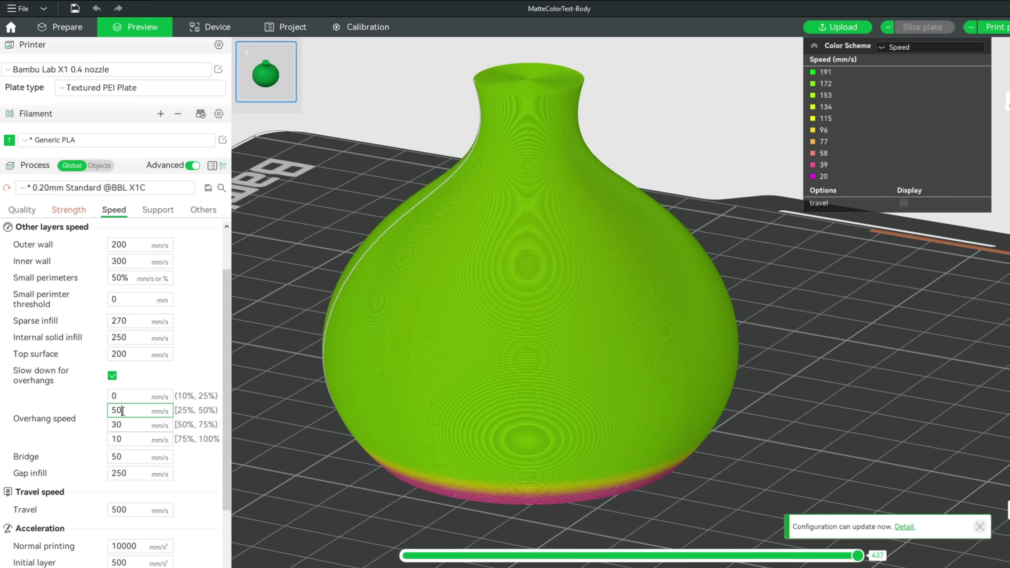
{"action": "key", "text": "Tab"}
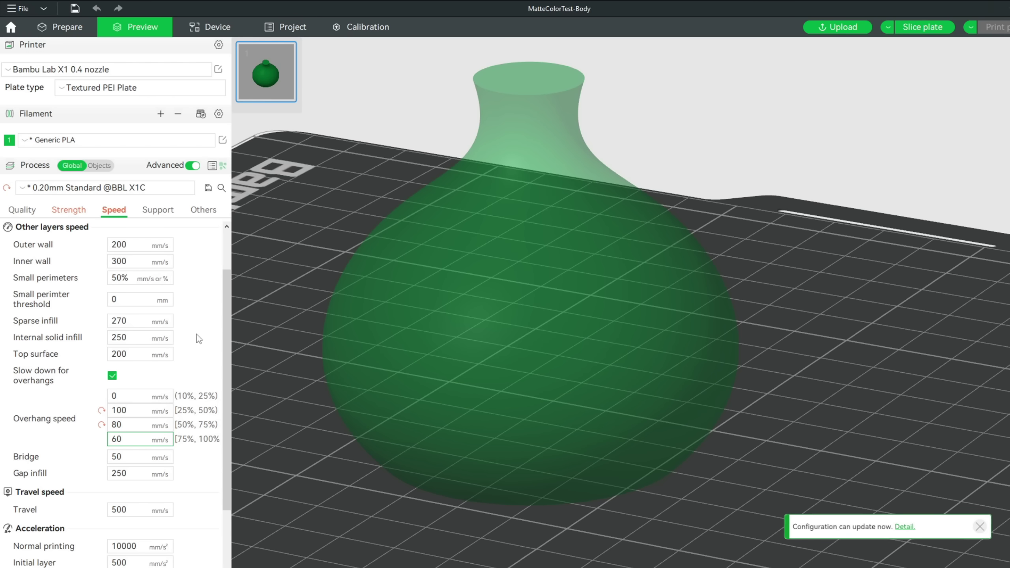
{"action": "left_click_drag", "start_coordinate": [225, 312], "coordinate": [224, 278]}
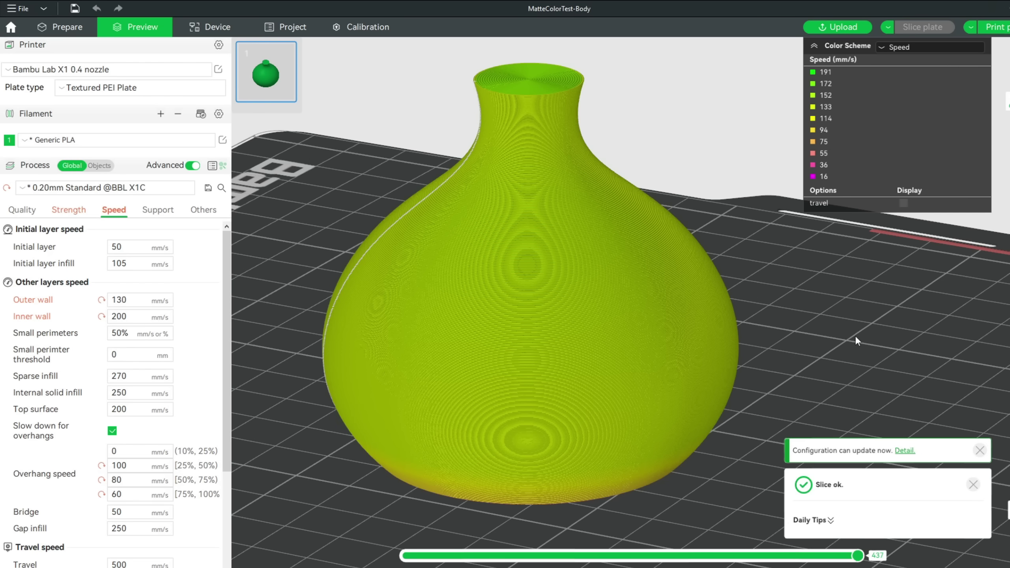
{"action": "left_click_drag", "start_coordinate": [842, 346], "coordinate": [846, 341]}
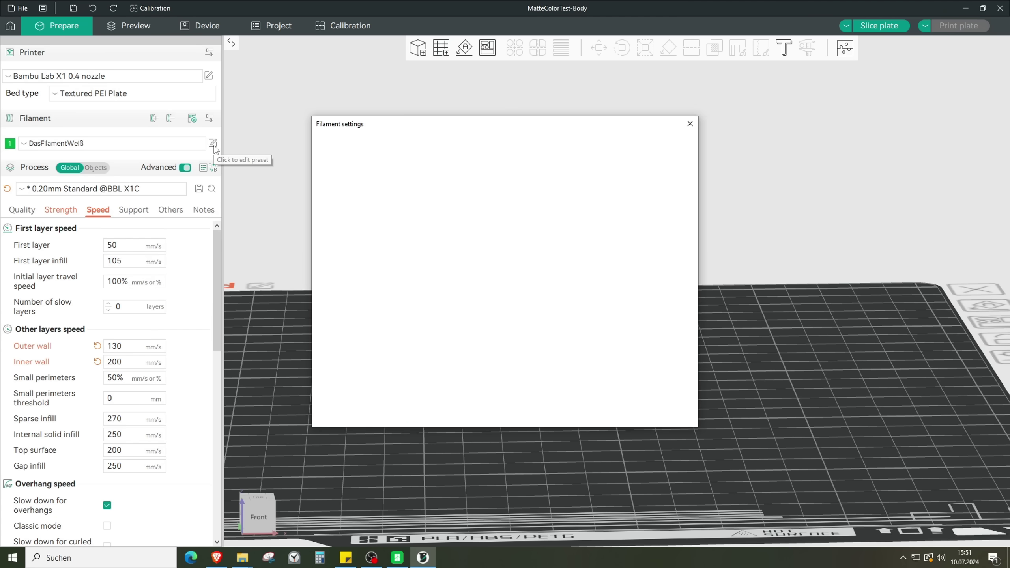
Switch to OrcaSlicer, open the DasFilamentWeiß filament settings, and examine the sliced vase's speeds through its neck layers and within a single layer.
{"action": "left_click", "coordinate": [381, 168]}
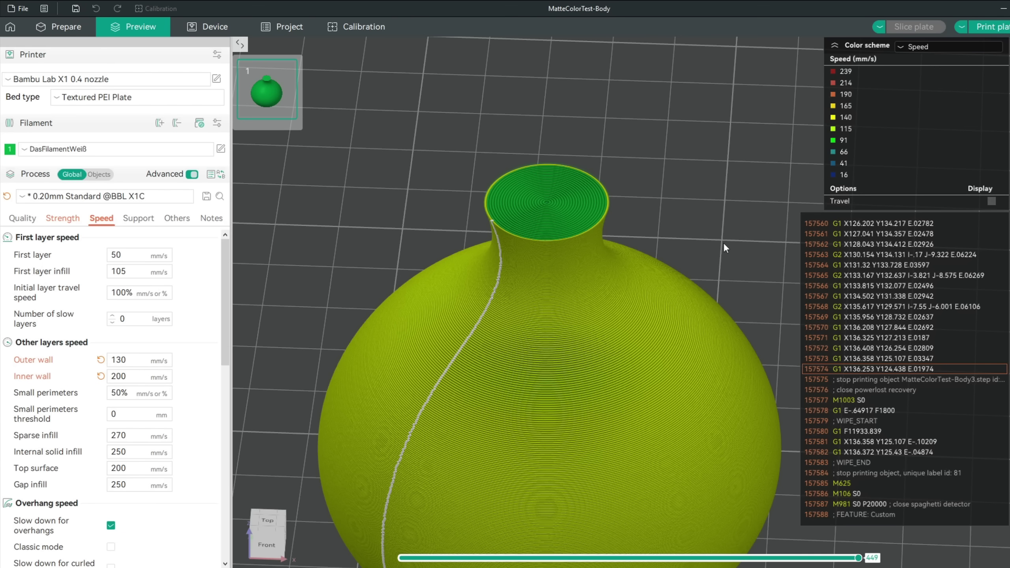
{"action": "scroll", "coordinate": [723, 242], "scroll_direction": "up", "scroll_amount": 5}
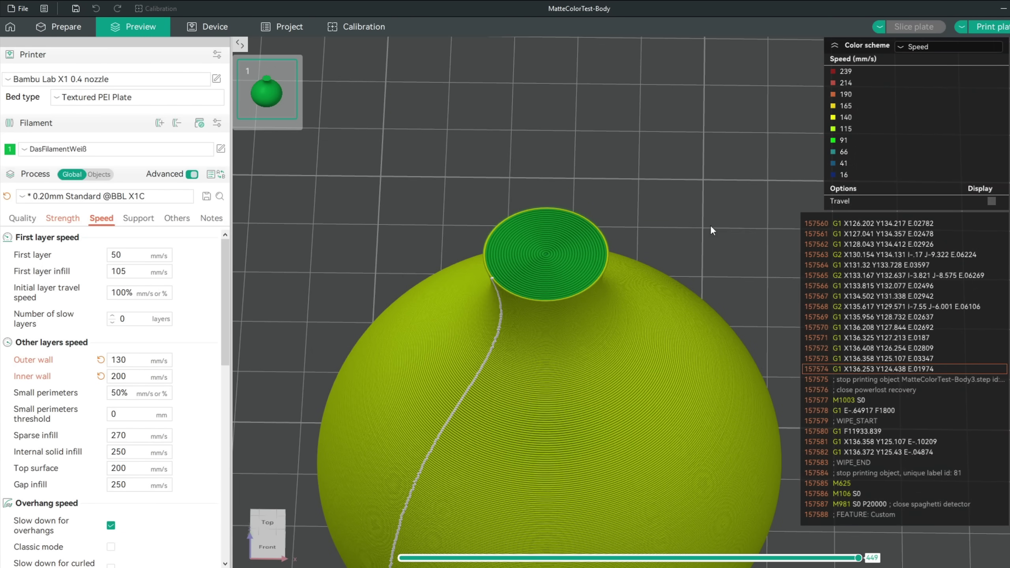
{"action": "right_click_drag", "start_coordinate": [715, 243], "coordinate": [741, 195]}
{"action": "key", "text": "Down"}
{"action": "key", "text": "Down"}
{"action": "key", "text": "Down"}
{"action": "key", "text": "Down"}
{"action": "key", "text": "Down"}
{"action": "key", "text": "Down"}
{"action": "key", "text": "Down"}
{"action": "key", "text": "Down"}
{"action": "key", "text": "Down"}
{"action": "key", "text": "Down"}
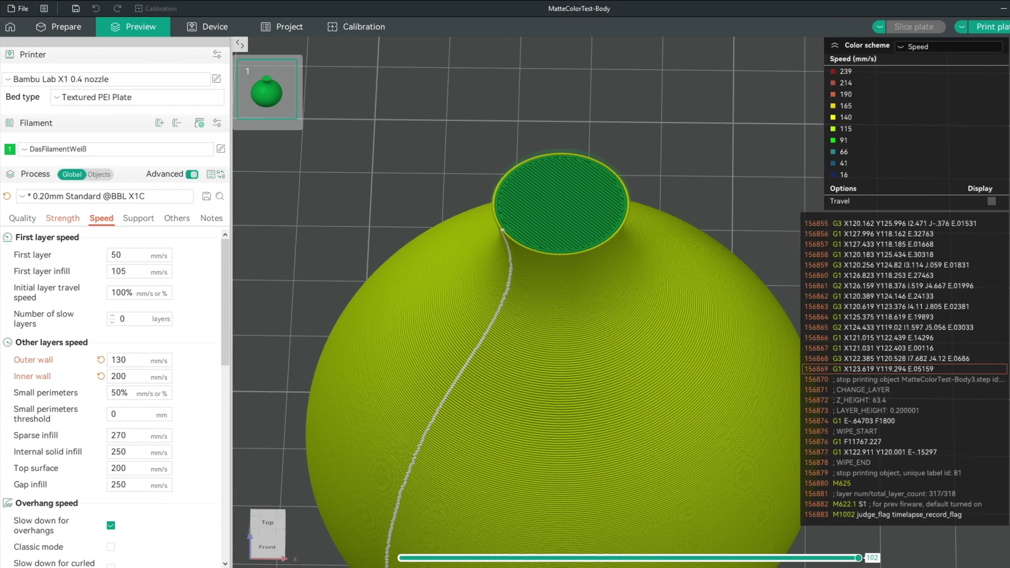
{"action": "key", "text": "Down"}
{"action": "key", "text": "Down"}
{"action": "key", "text": "Down"}
{"action": "key", "text": "Down"}
{"action": "key", "text": "Down"}
{"action": "key", "text": "Down"}
{"action": "key", "text": "Down"}
{"action": "key", "text": "Down"}
{"action": "key", "text": "Down"}
{"action": "key", "text": "Down"}
{"action": "key", "text": "Down"}
{"action": "key", "text": "Down"}
{"action": "key", "text": "Down"}
{"action": "key", "text": "Down"}
{"action": "key", "text": "Down"}
{"action": "key", "text": "Down"}
{"action": "key", "text": "Down"}
{"action": "key", "text": "Down"}
{"action": "key", "text": "Down"}
{"action": "key", "text": "Down"}
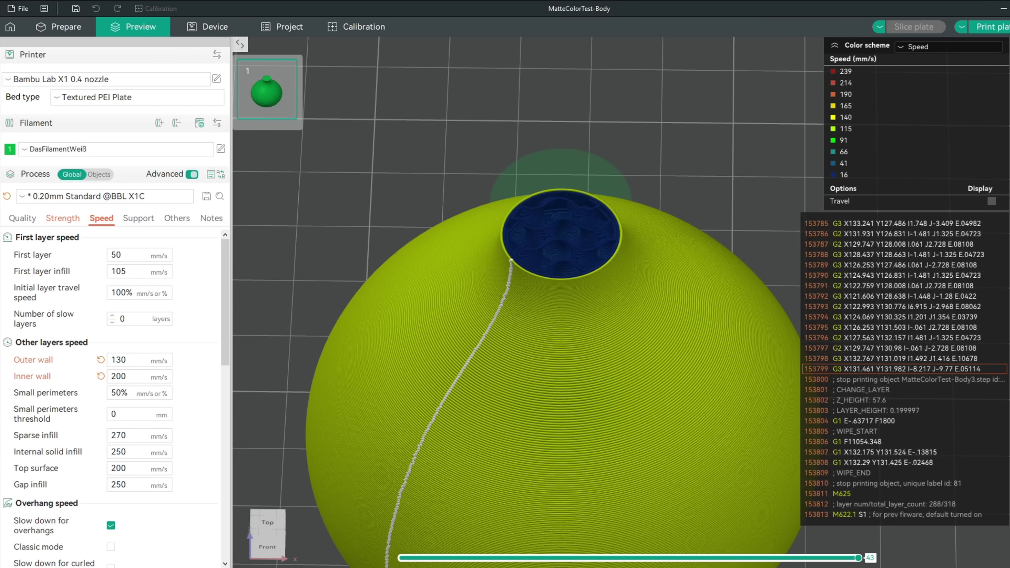
{"action": "scroll", "coordinate": [681, 296], "scroll_direction": "up", "scroll_amount": 3}
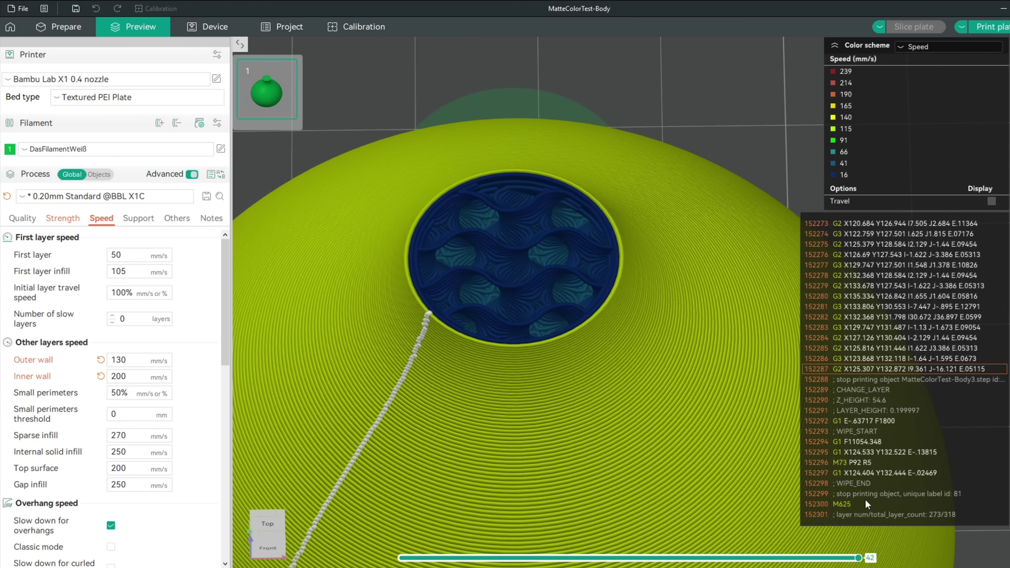
{"action": "mouse_move", "coordinate": [859, 554]}
{"action": "left_mouse_down"}
{"action": "mouse_move", "coordinate": [491, 560]}
{"action": "mouse_move", "coordinate": [427, 540]}
{"action": "mouse_move", "coordinate": [438, 552]}
{"action": "mouse_move", "coordinate": [523, 552]}
{"action": "left_mouse_up"}
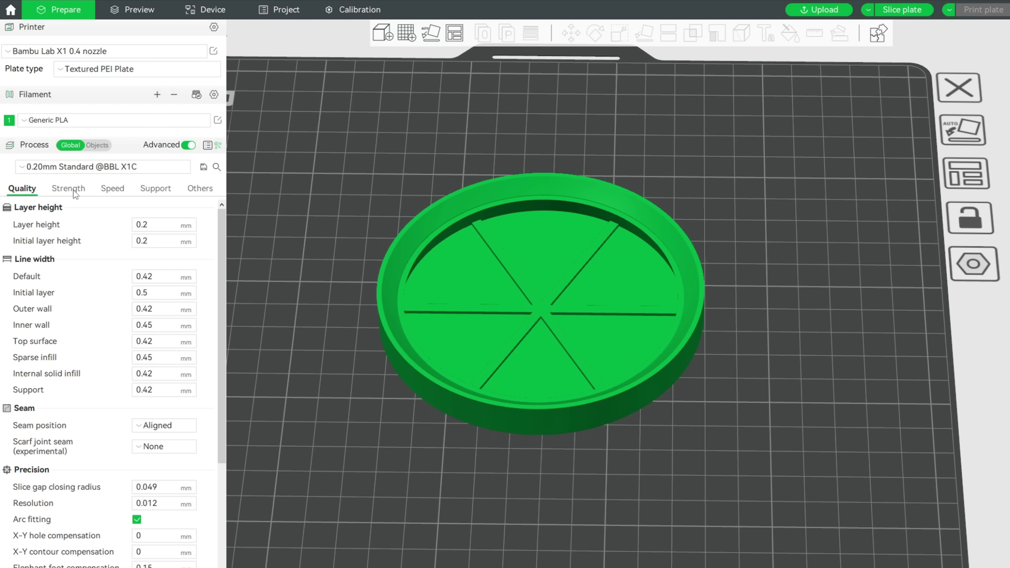
Switch to Bambu Studio and set the top surface pattern of the round tray to Concentric.
{"action": "left_click", "coordinate": [68, 189]}
{"action": "left_click", "coordinate": [164, 279]}
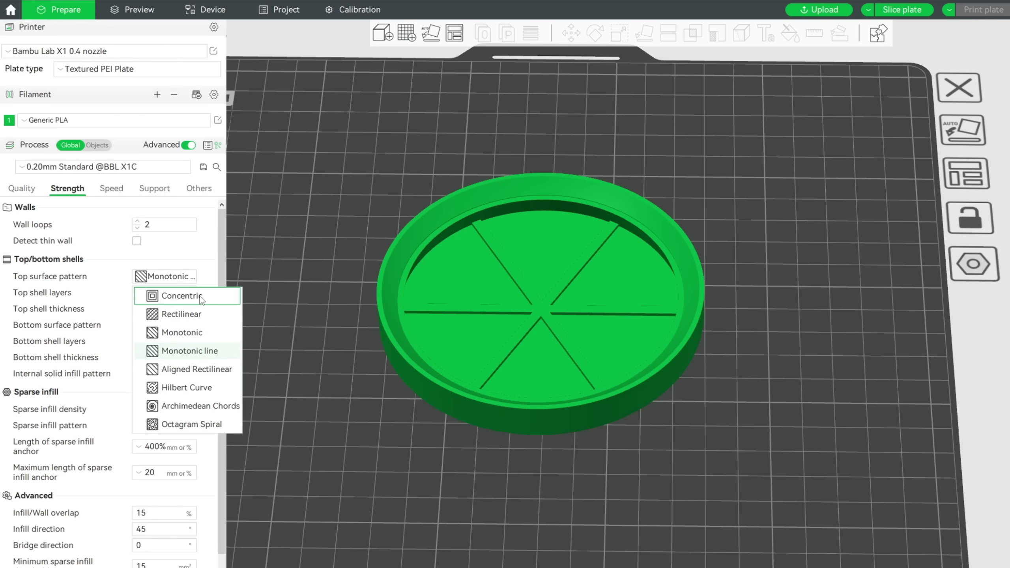
{"action": "left_click", "coordinate": [182, 296]}
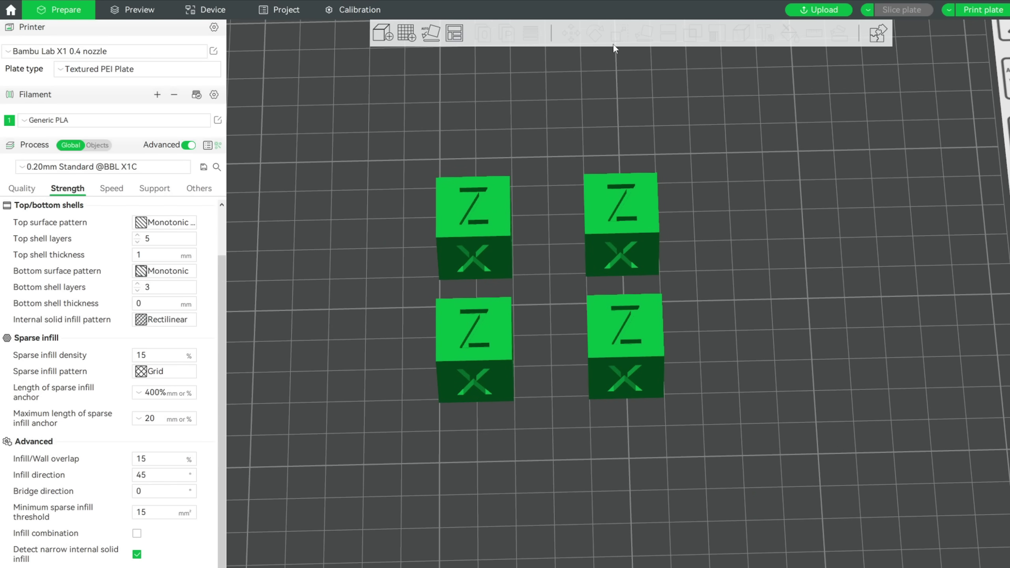
Preview the four sliced calibration cubes with travel moves displayed to examine the paths between them.
{"action": "left_click", "coordinate": [154, 9]}
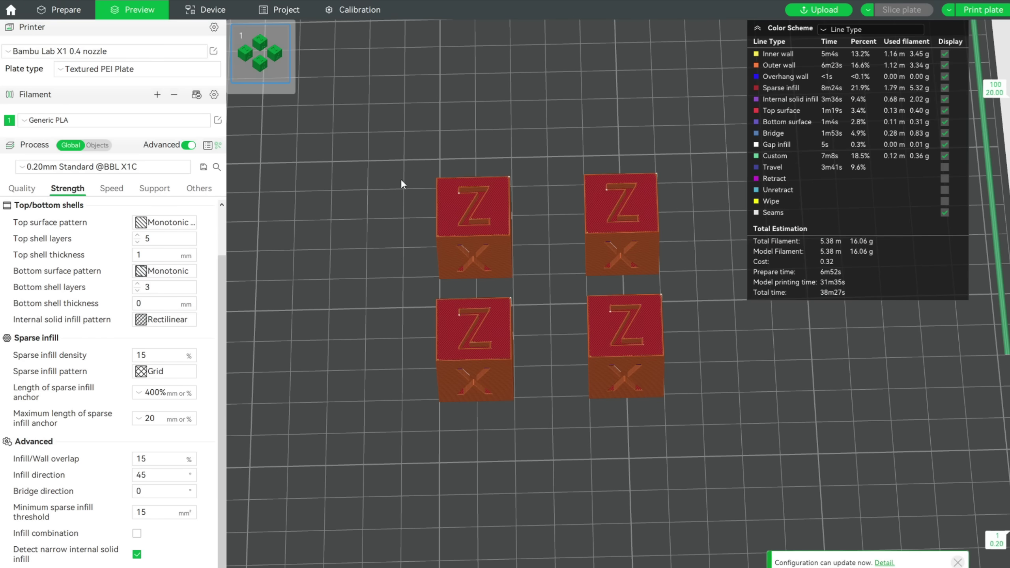
{"action": "left_click", "coordinate": [945, 168]}
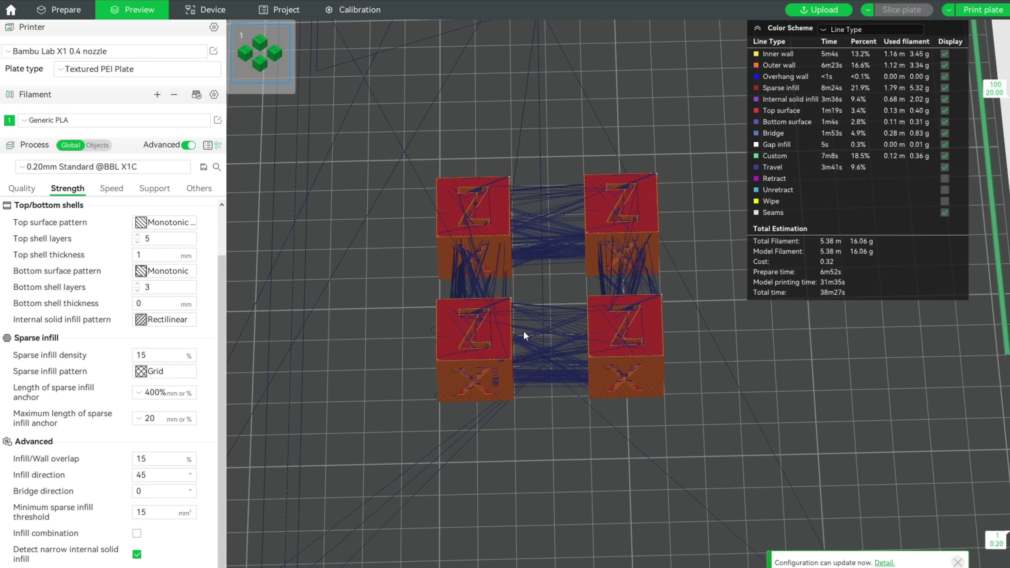
{"action": "key", "text": "Tab"}
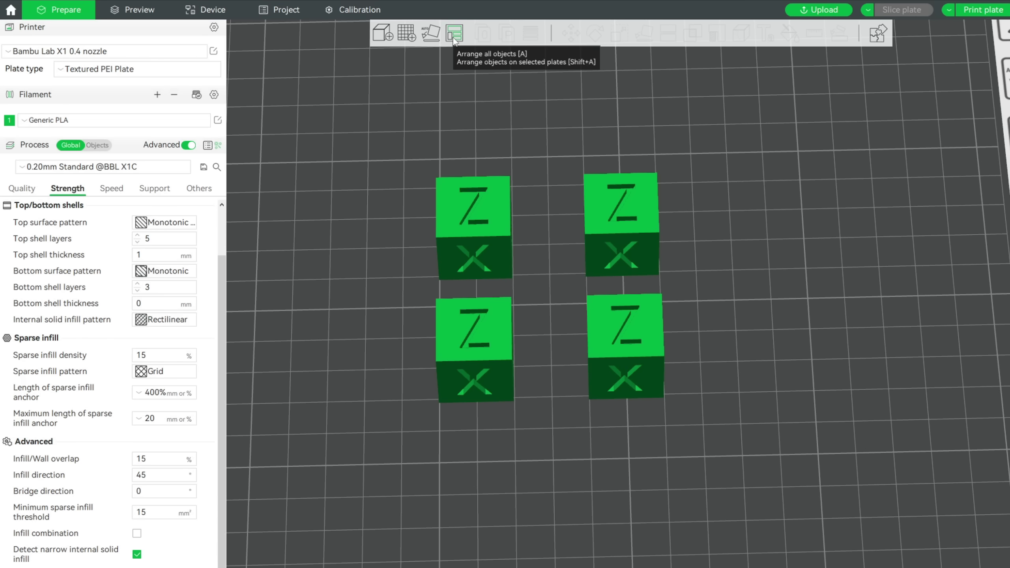
Auto-arrange the four calibration cubes on the plate, slice them and review the travel moves between them.
{"action": "right_click", "coordinate": [455, 36]}
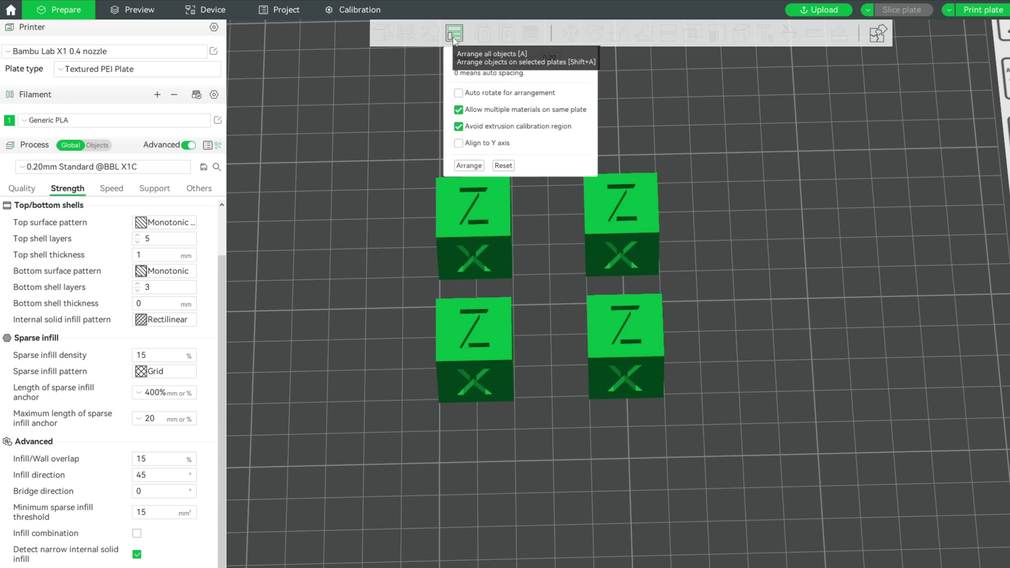
{"action": "left_click", "coordinate": [476, 165]}
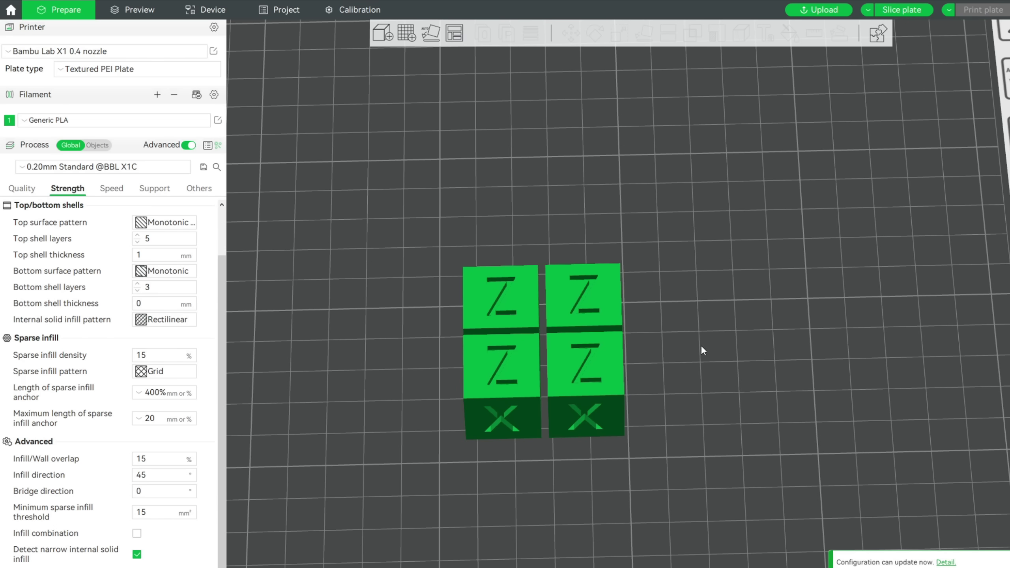
{"action": "key", "text": "ctrl+r"}
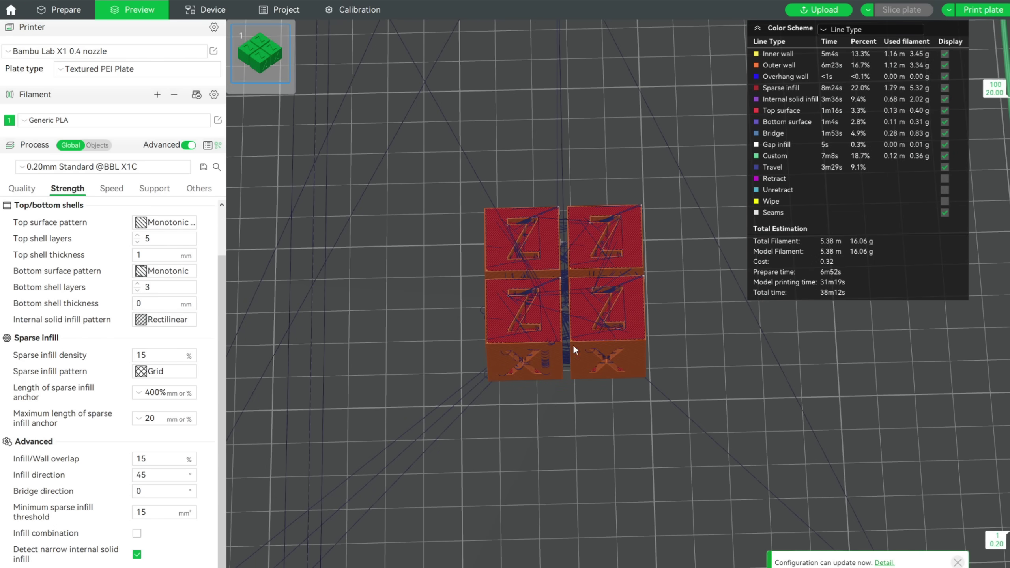
{"action": "key", "text": "ctrl+Tab"}
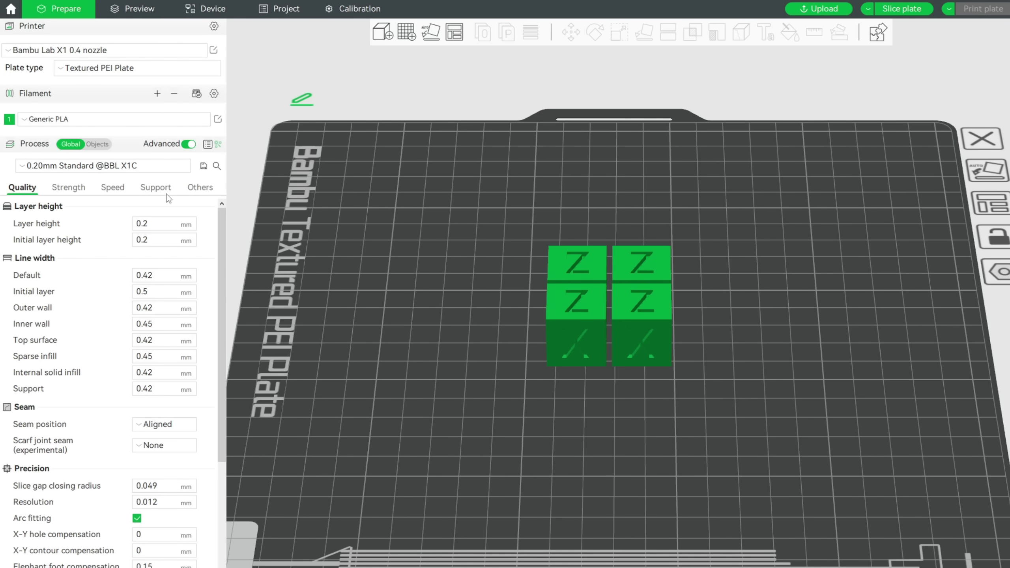
Set the print sequence of the calibration cubes to By object.
{"action": "left_click", "coordinate": [201, 188]}
{"action": "scroll", "coordinate": [219, 259], "scroll_direction": "down", "scroll_amount": 3}
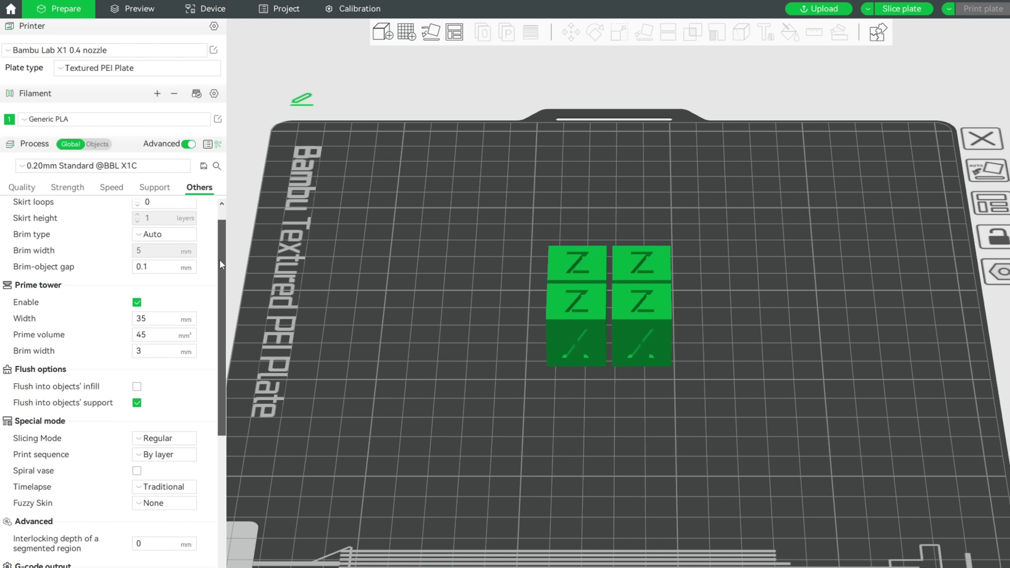
{"action": "scroll", "coordinate": [213, 304], "scroll_direction": "down", "scroll_amount": 1}
{"action": "left_click", "coordinate": [176, 360]}
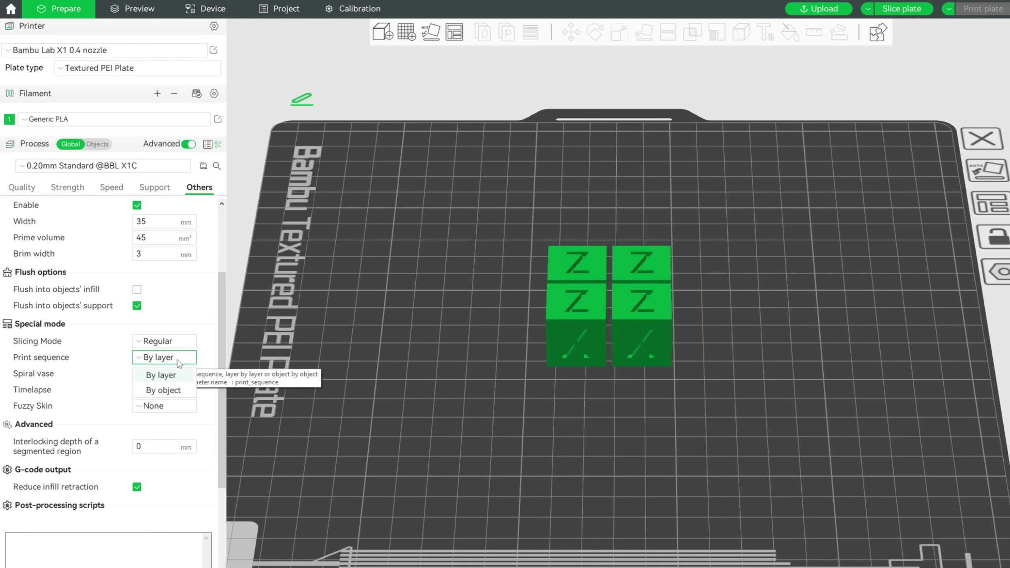
{"action": "left_click", "coordinate": [167, 392]}
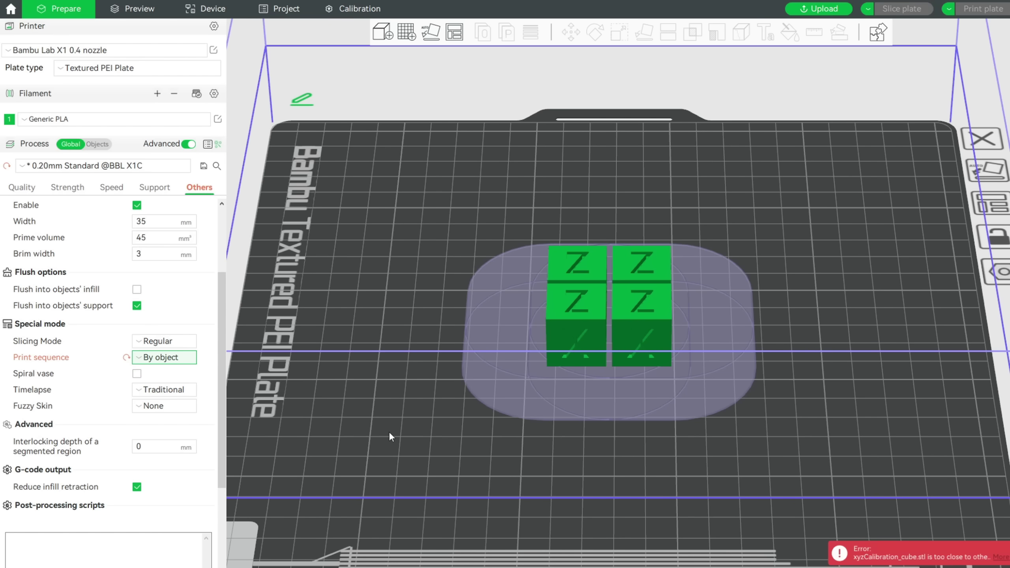
Auto-arrange the cubes for by-object printing, slice the plate and preview the print from the first layer up to layer 400.
{"action": "right_click", "coordinate": [456, 39]}
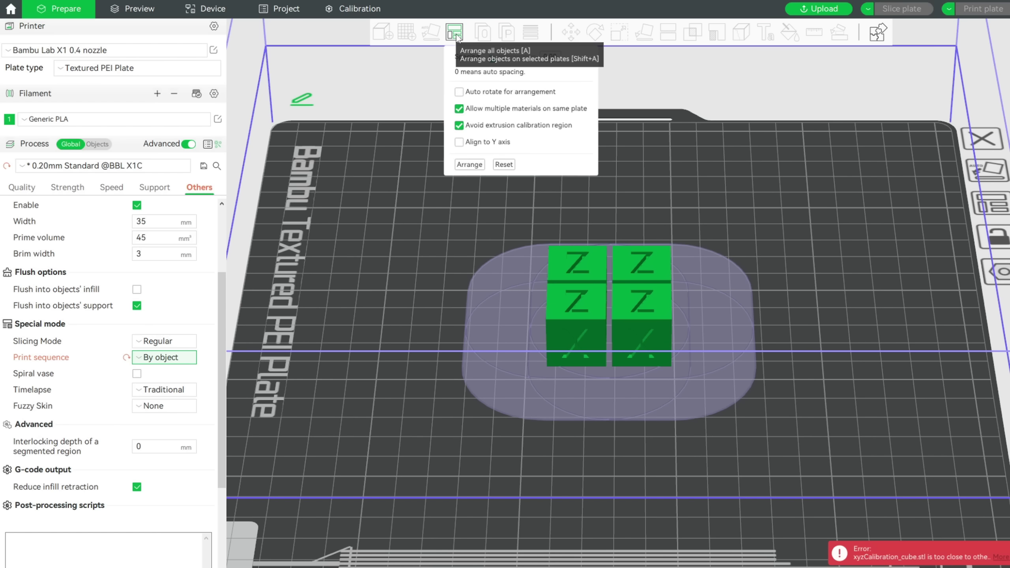
{"action": "left_click", "coordinate": [466, 165]}
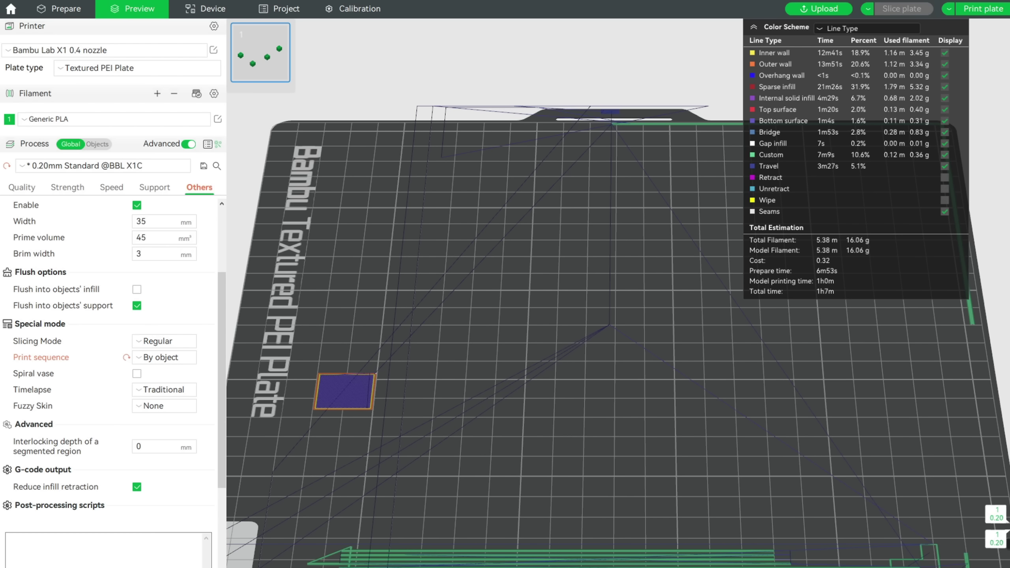
{"action": "left_click_drag", "start_coordinate": [997, 517], "coordinate": [997, 97]}
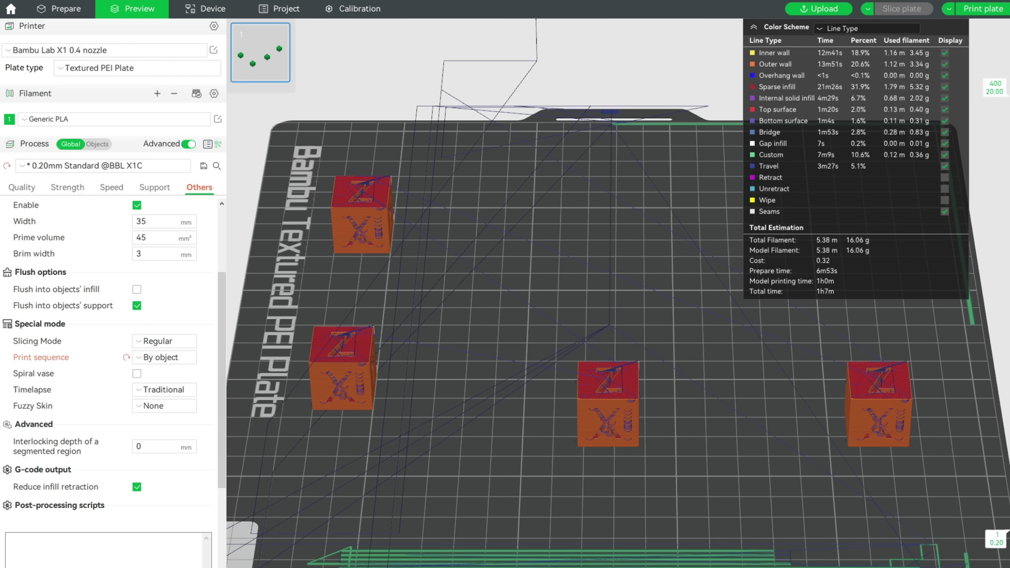